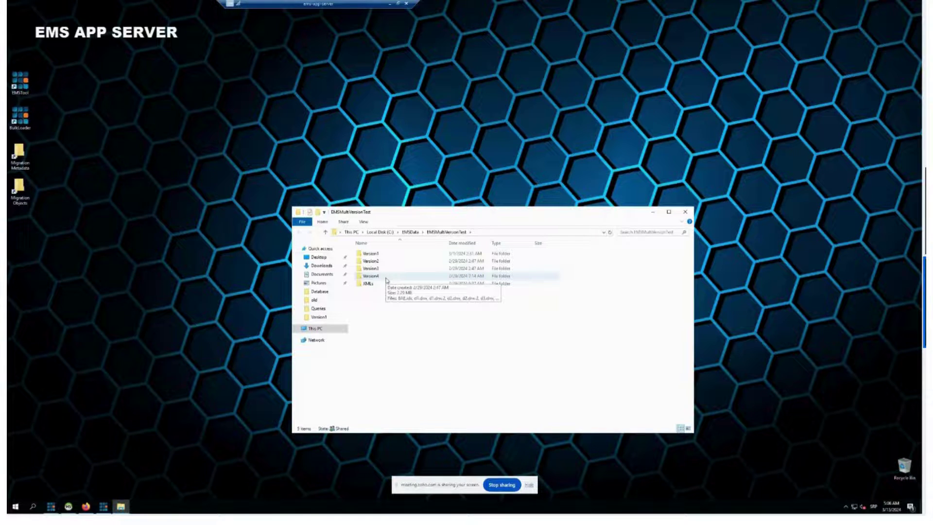
- Examine the Creo files in the Version1 and Version2 folders of EMSMultiVersionTest and close the folder window
{"action": "double_click", "coordinate": [372, 253]}
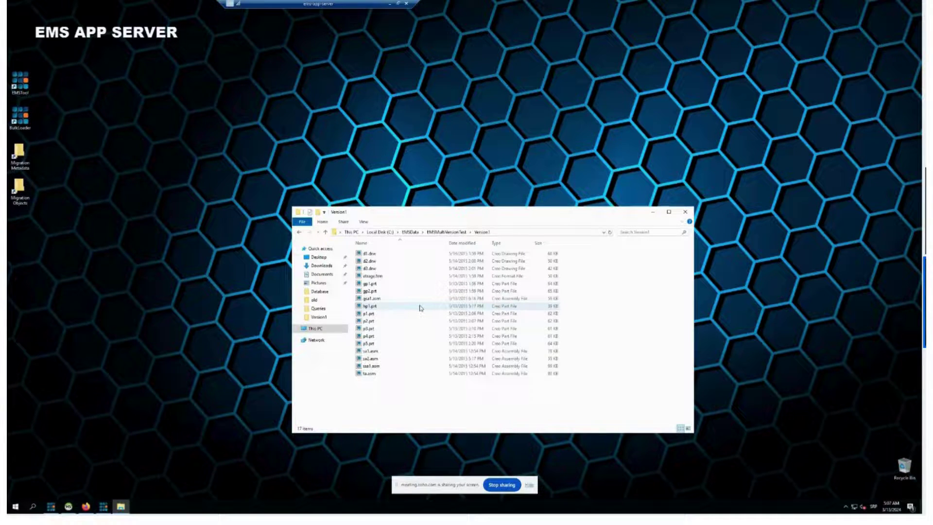
{"action": "left_click", "coordinate": [446, 231]}
{"action": "double_click", "coordinate": [374, 262]}
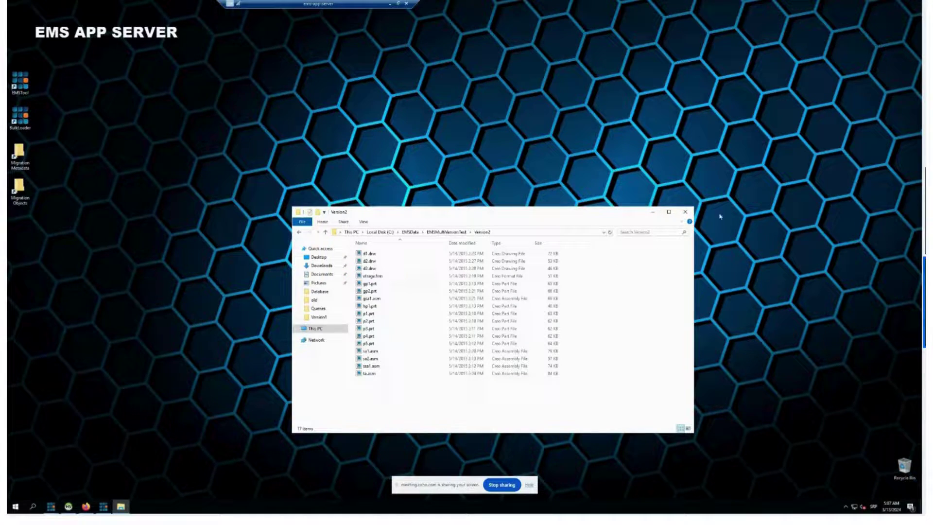
{"action": "left_click", "coordinate": [685, 212]}
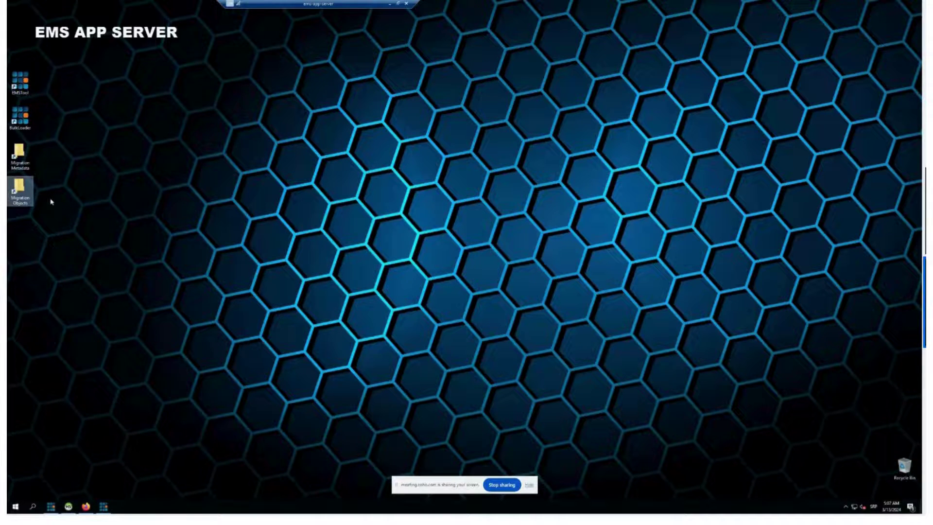
- In the Migration Metadata folder's Version1 subfolder, open bl_d1.drw_A.1.xml, examine the drawing's model attributes and dependencies, and close it
{"action": "double_click", "coordinate": [20, 159]}
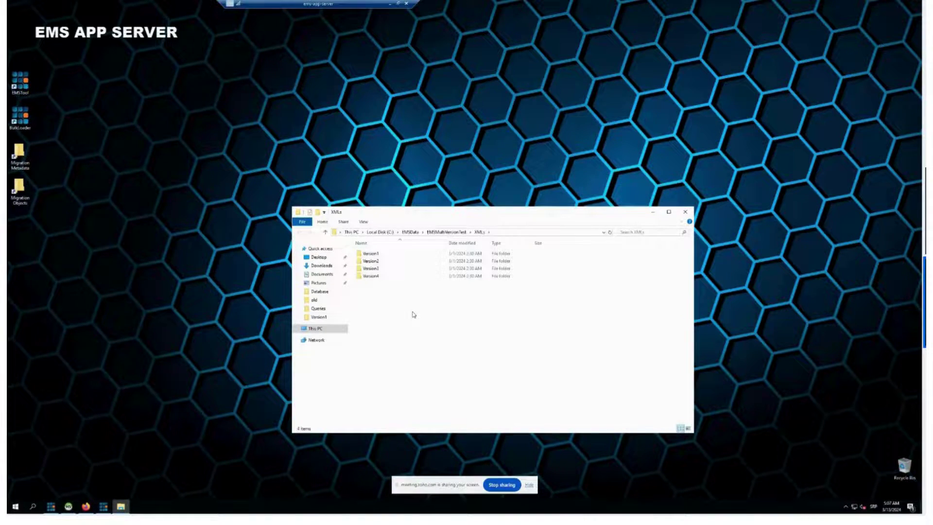
{"action": "double_click", "coordinate": [371, 254]}
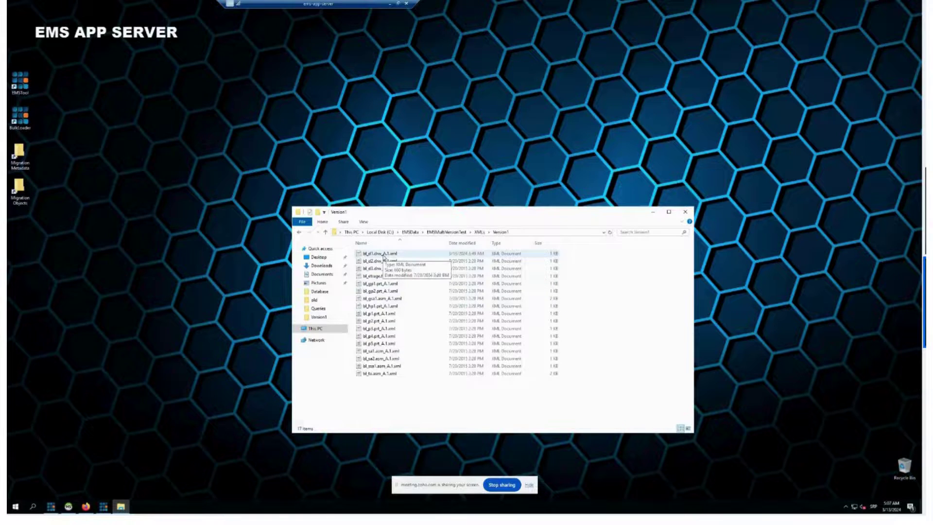
{"action": "double_click", "coordinate": [384, 255]}
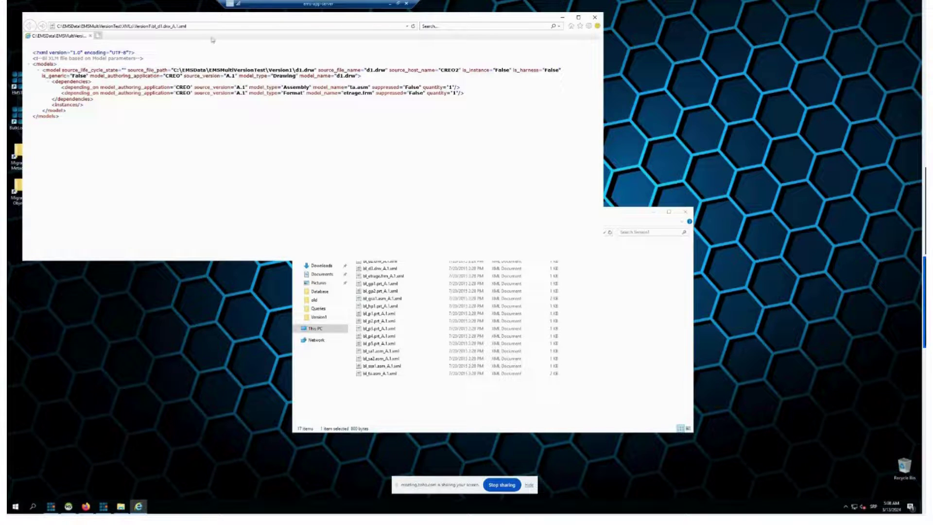
{"action": "left_click_drag", "start_coordinate": [212, 40], "coordinate": [312, 76]}
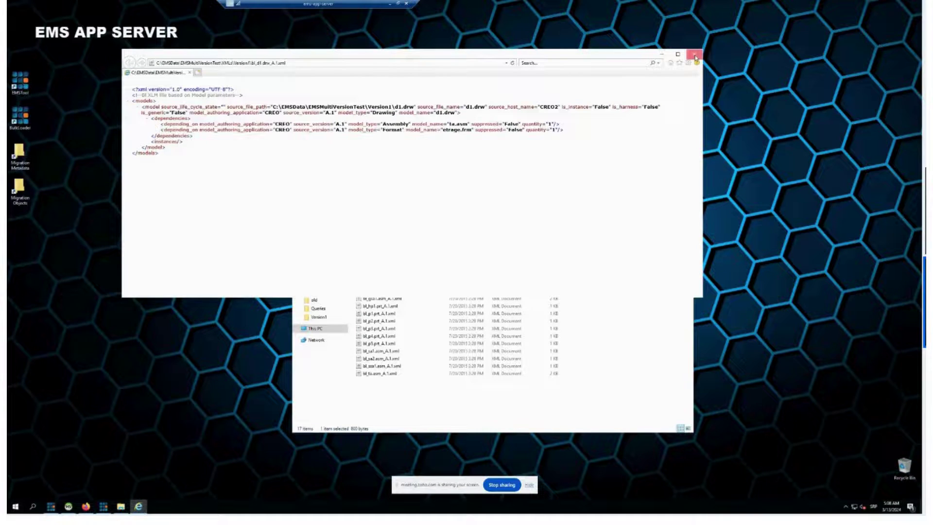
{"action": "left_click", "coordinate": [695, 54]}
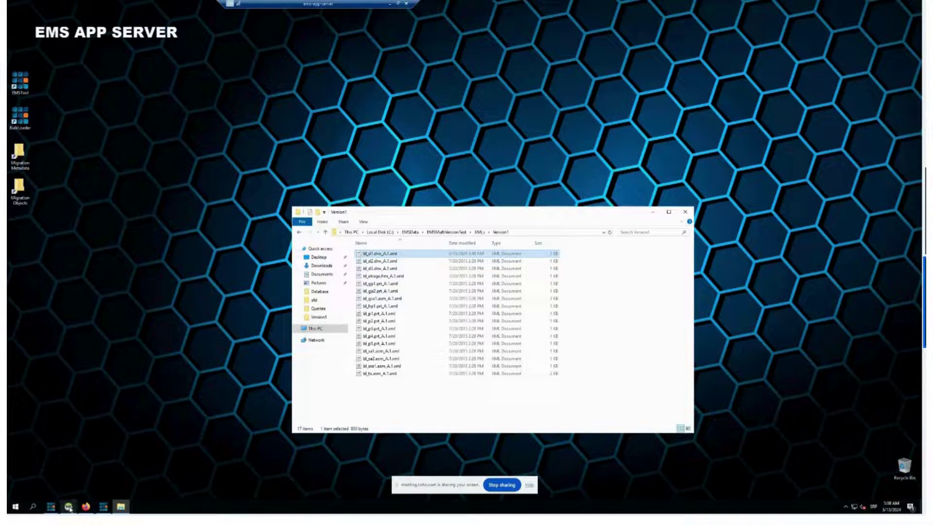
- Switch to HeidiSQL and examine the ems database's model table with the file explorer window minimized
{"action": "mouse_move", "coordinate": [70, 508]}
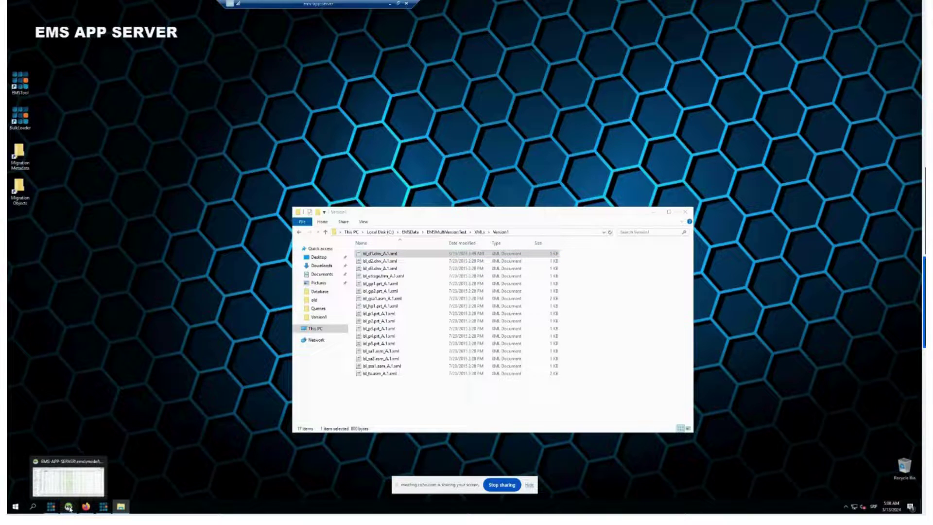
{"action": "left_click", "coordinate": [70, 507]}
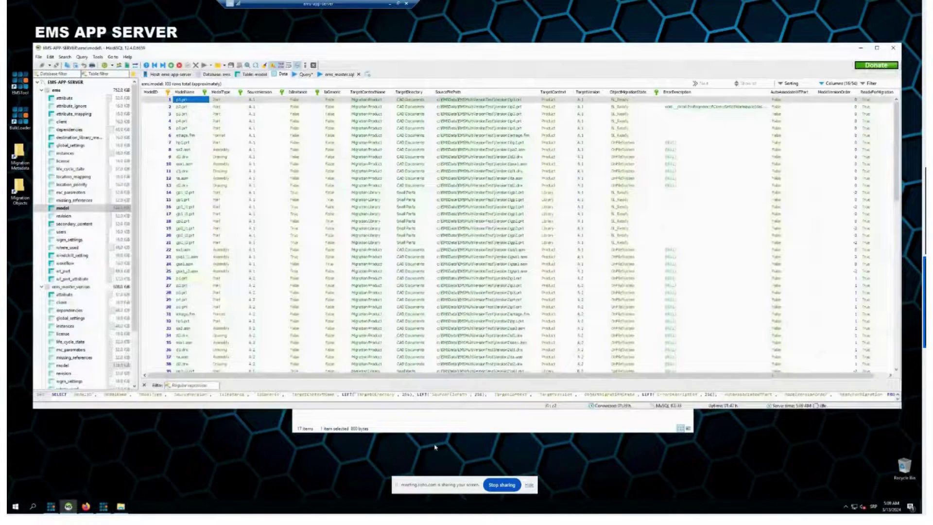
{"action": "left_click", "coordinate": [440, 421]}
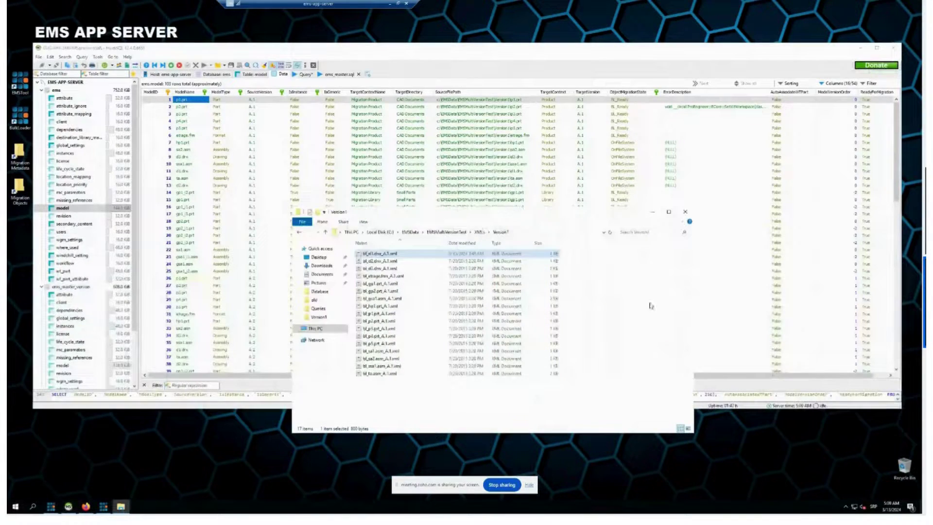
{"action": "left_click", "coordinate": [654, 213]}
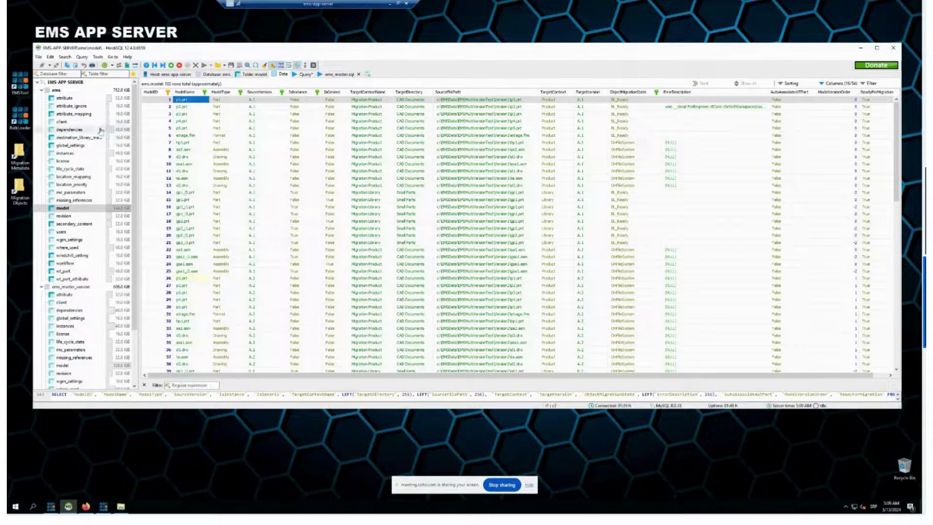
- Review the data in the ems tables windchill_setting, revision, attribute and workflow, then return to the model table
{"action": "left_click", "coordinate": [70, 255]}
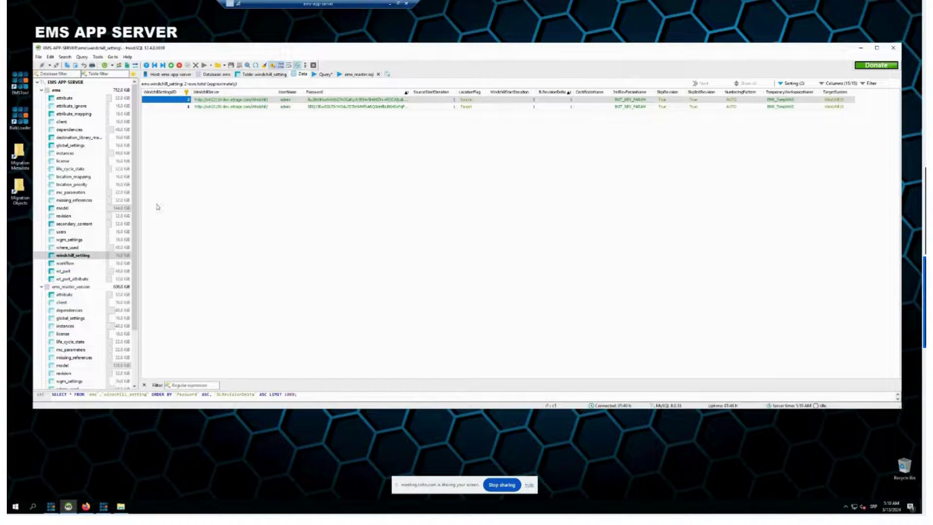
{"action": "left_click", "coordinate": [64, 216]}
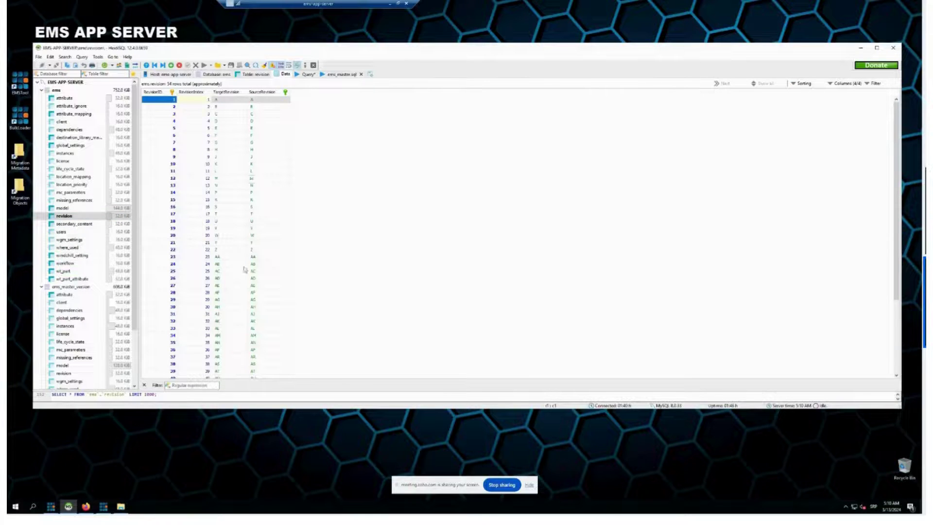
{"action": "left_click", "coordinate": [65, 98]}
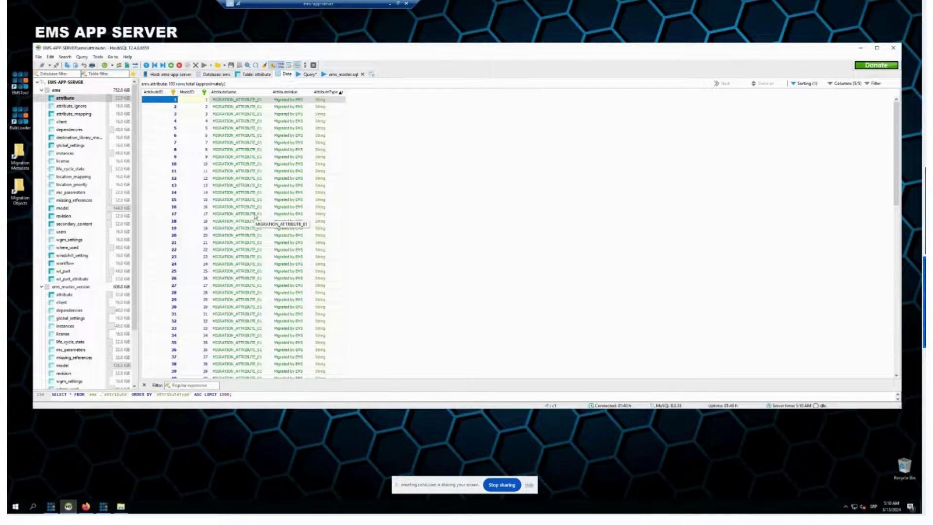
{"action": "left_click", "coordinate": [68, 264]}
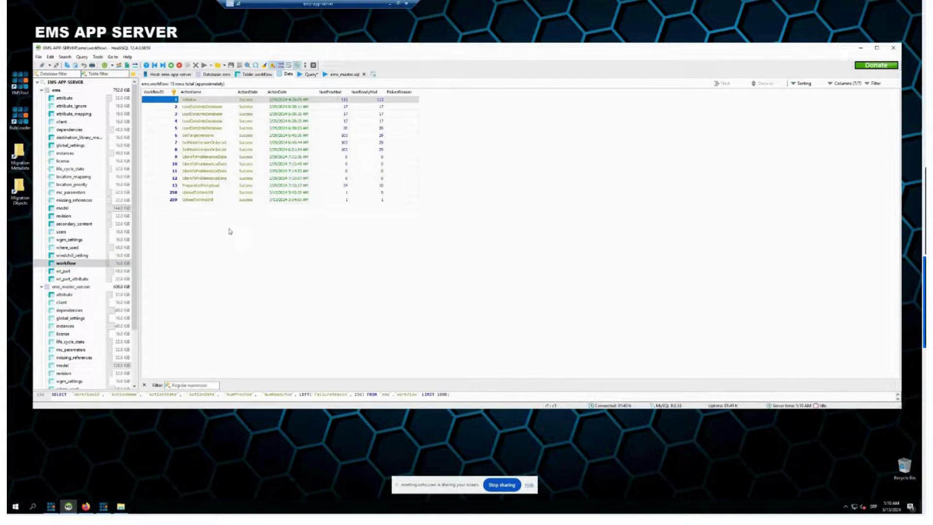
{"action": "left_click", "coordinate": [67, 209]}
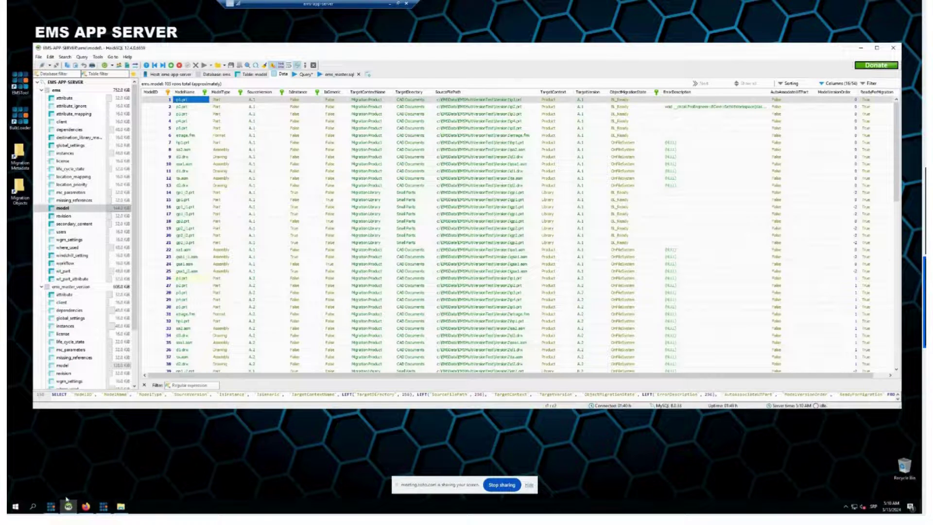
- Switch to the Etrage Migration System Tools, review the licensing, data loading, target version, MVO and data analysis settings, and return to HeidiSQL
{"action": "mouse_move", "coordinate": [51, 505]}
{"action": "left_click", "coordinate": [49, 459]}
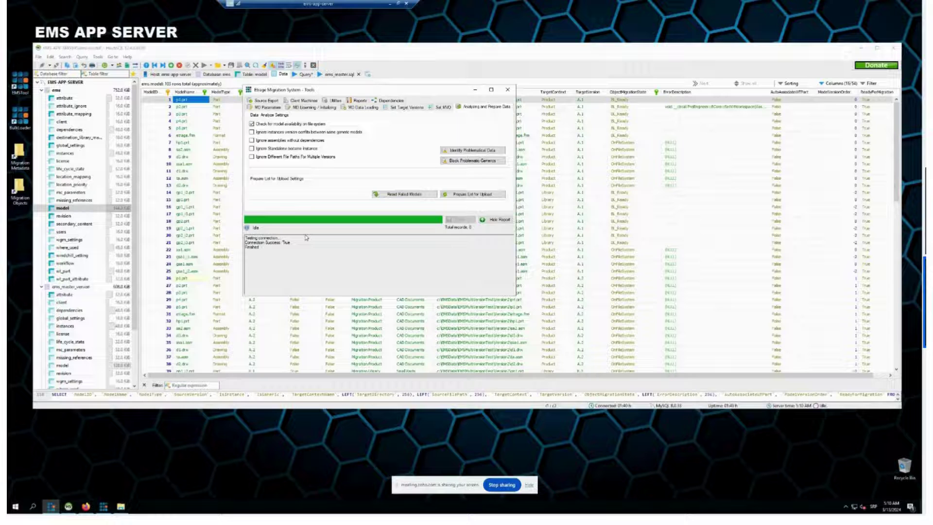
{"action": "left_click", "coordinate": [309, 108]}
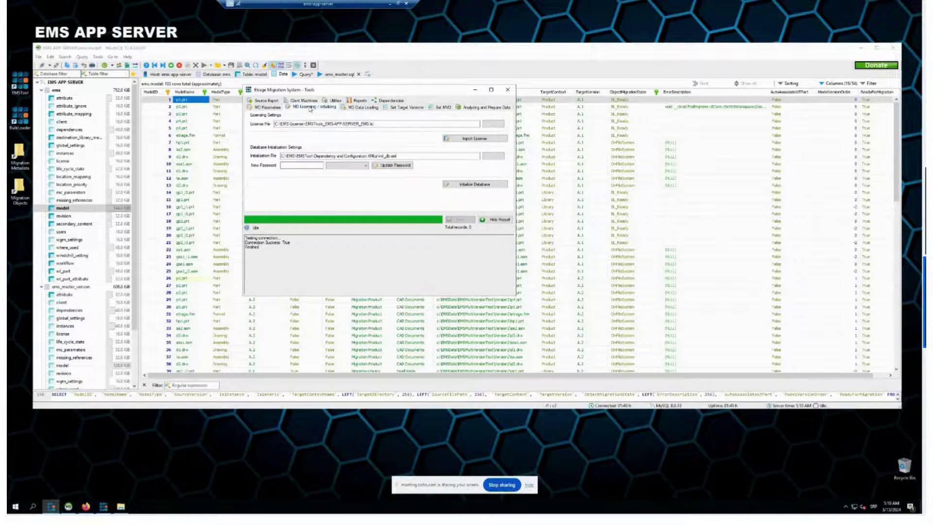
{"action": "left_click", "coordinate": [363, 107]}
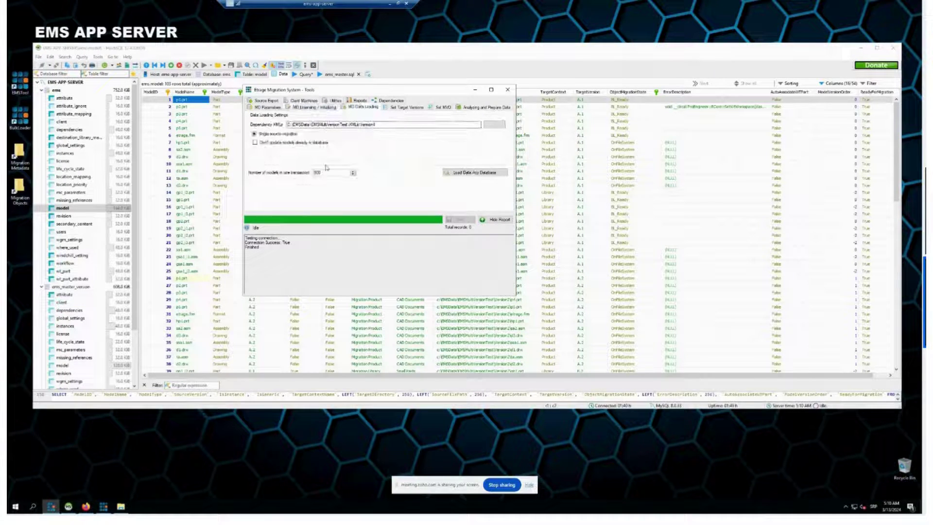
{"action": "left_click", "coordinate": [406, 108]}
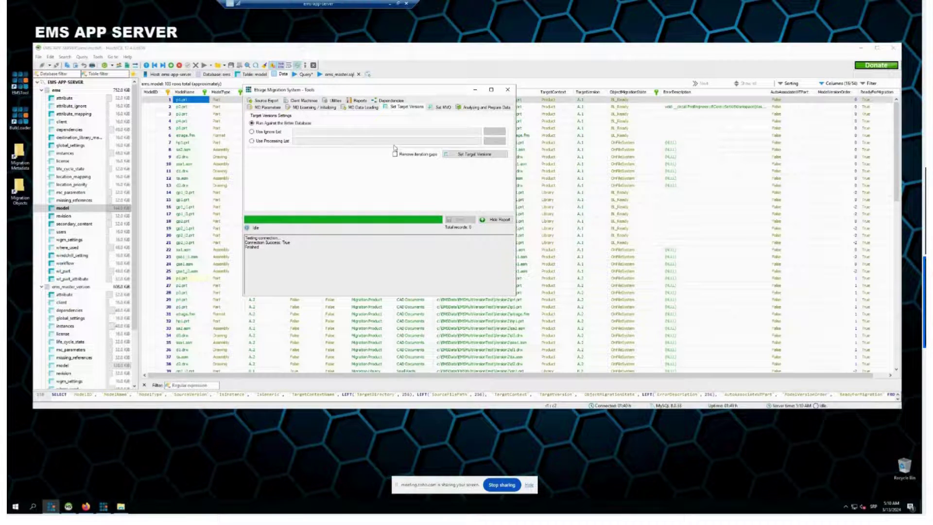
{"action": "left_click", "coordinate": [440, 110]}
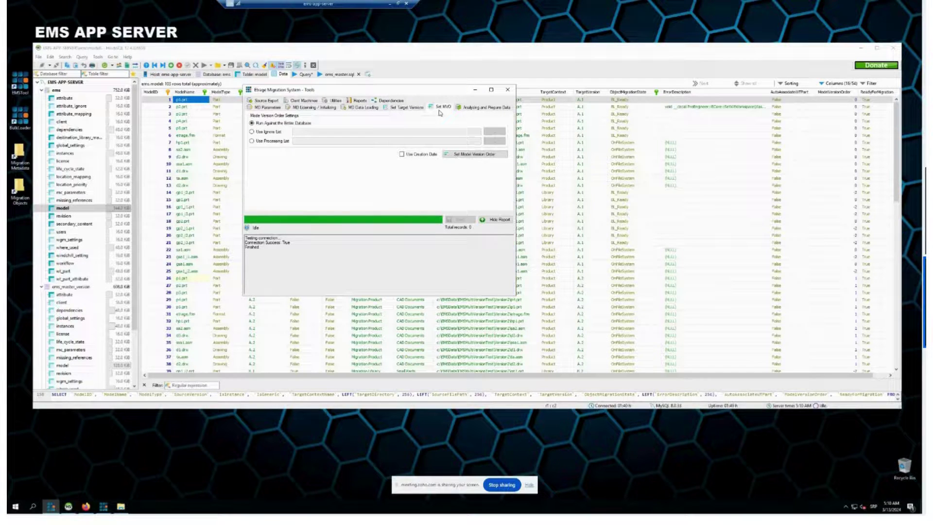
{"action": "left_click", "coordinate": [484, 108]}
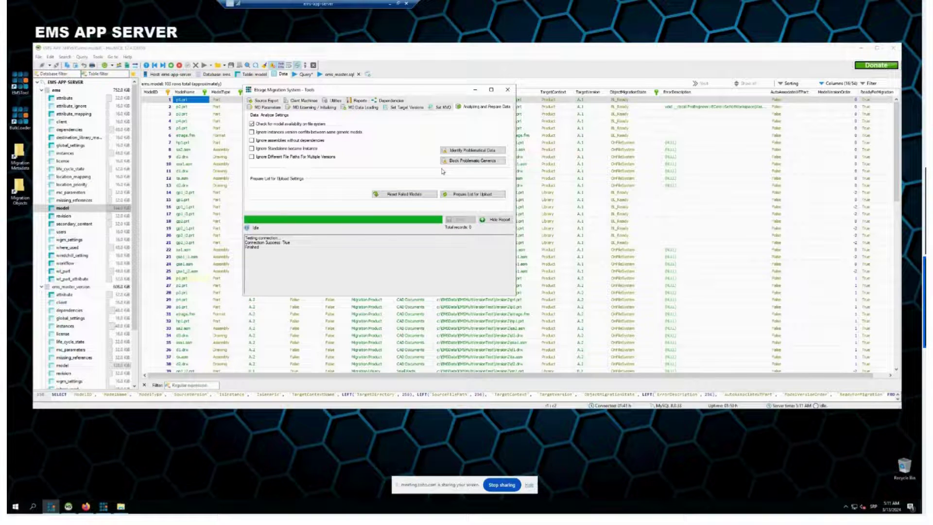
{"action": "left_click", "coordinate": [544, 52]}
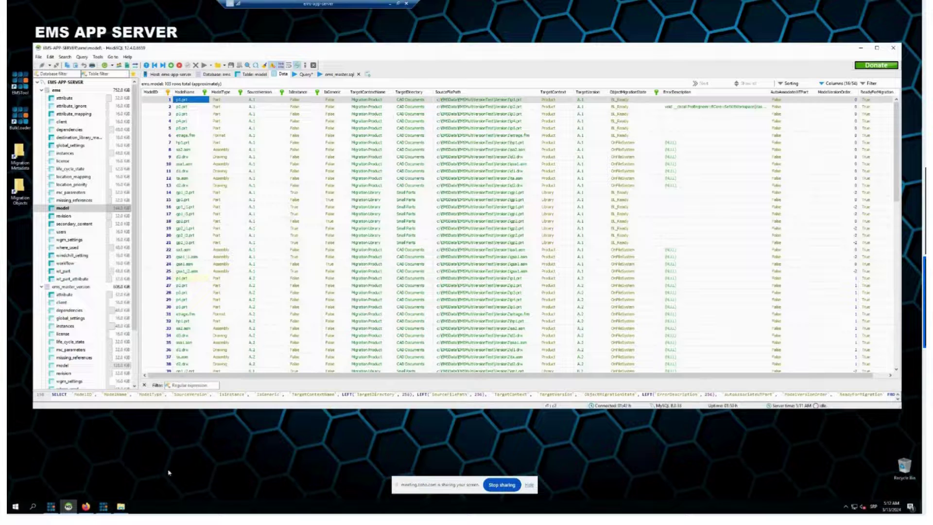
- In EMS Bulk Loader, test the migration database connection, retrieve the target system configuration and check the server component version
{"action": "left_click", "coordinate": [103, 507]}
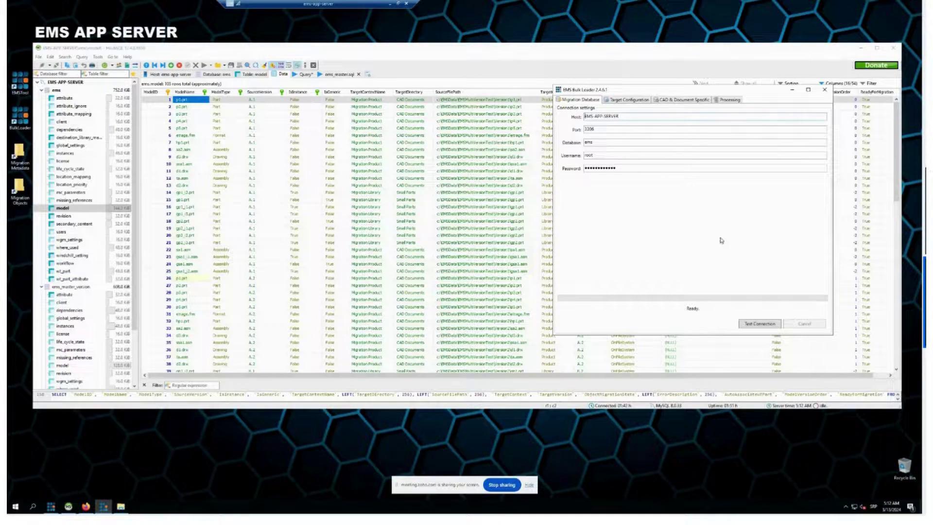
{"action": "left_click", "coordinate": [749, 323]}
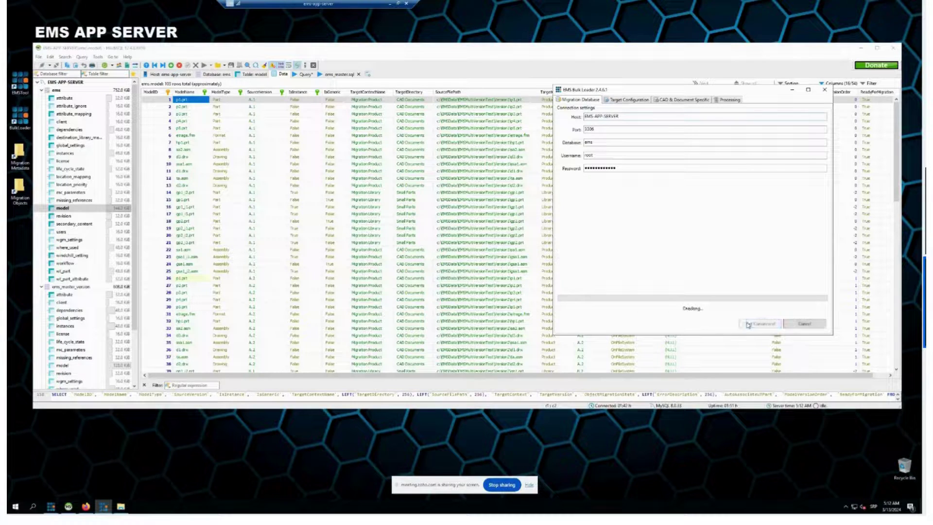
{"action": "left_click", "coordinate": [630, 99]}
{"action": "left_click", "coordinate": [585, 138]}
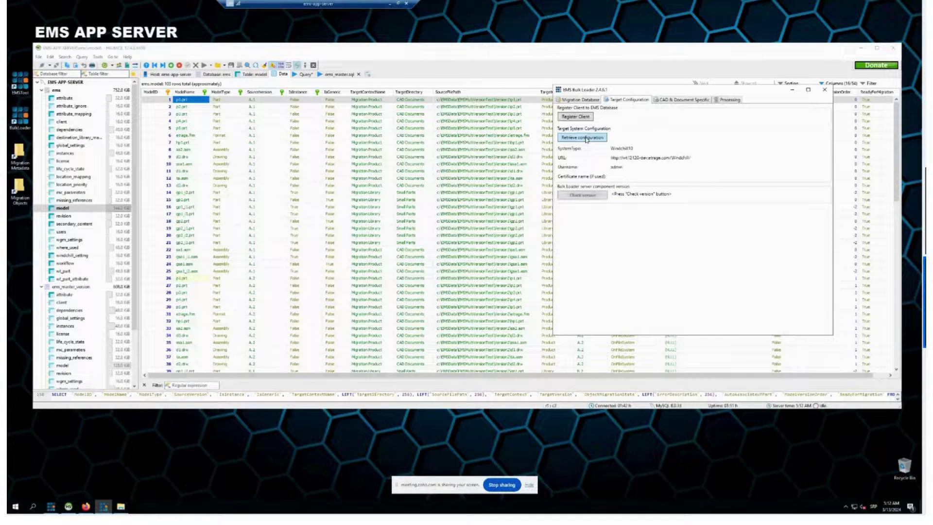
{"action": "left_click", "coordinate": [594, 197]}
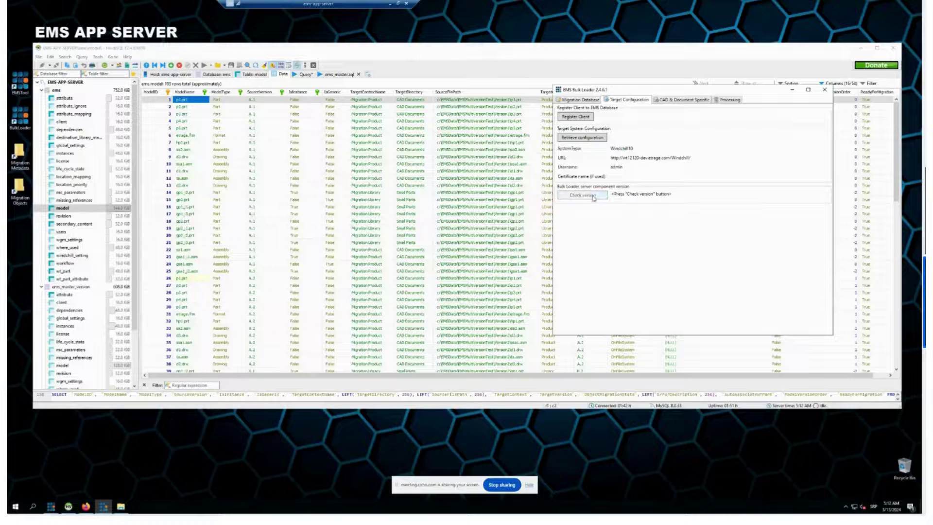
- Review the Bulk Loader's CAD and document settings and its expanded specific processing settings for Creo, then return to HeidiSQL
{"action": "left_click", "coordinate": [684, 101]}
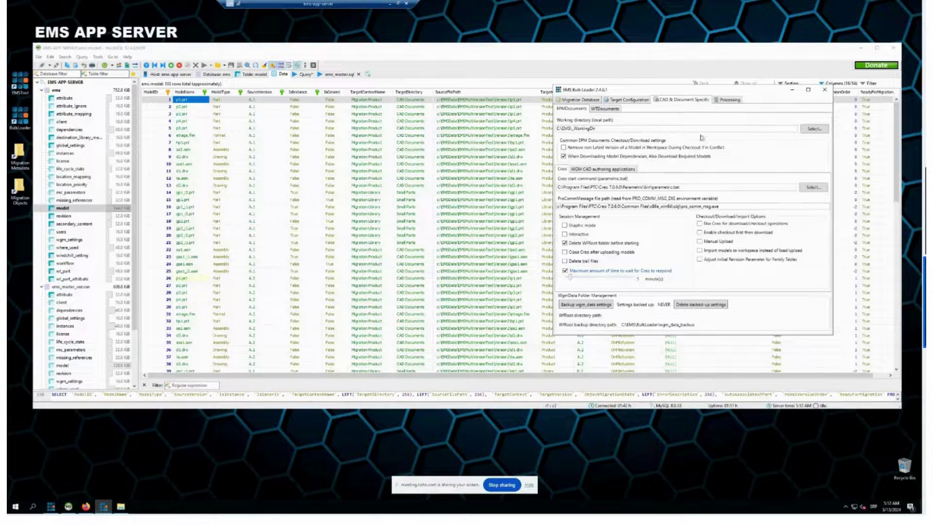
{"action": "left_click", "coordinate": [730, 101]}
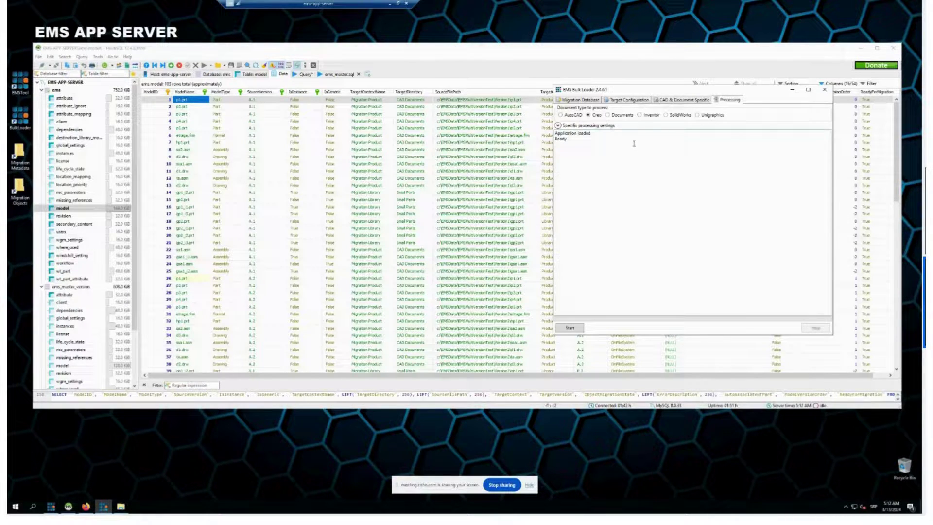
{"action": "left_click", "coordinate": [631, 99]}
{"action": "left_click", "coordinate": [673, 100]}
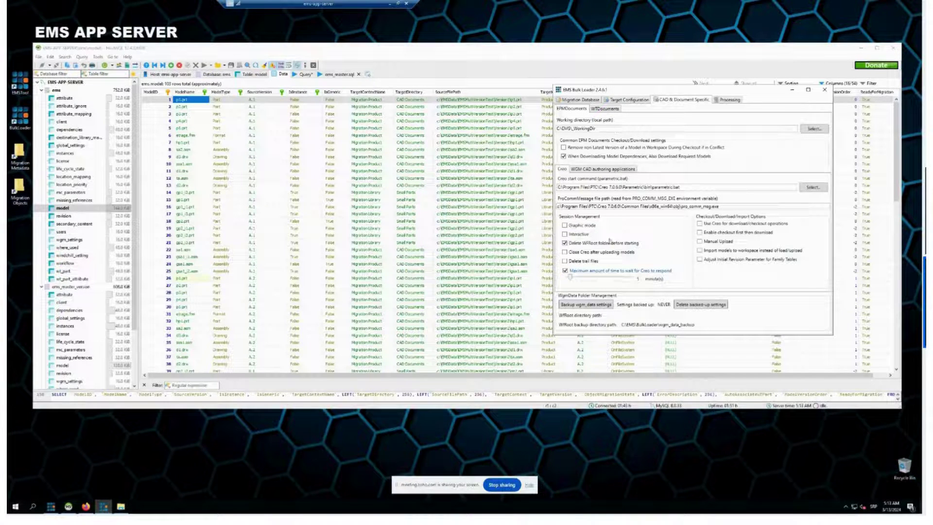
{"action": "left_click", "coordinate": [729, 100]}
{"action": "left_click", "coordinate": [559, 126]}
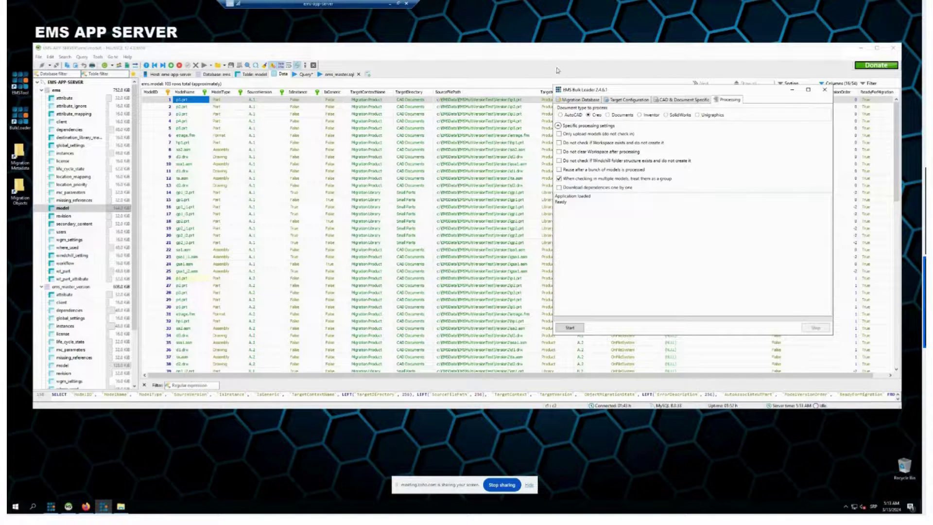
{"action": "left_click", "coordinate": [479, 86]}
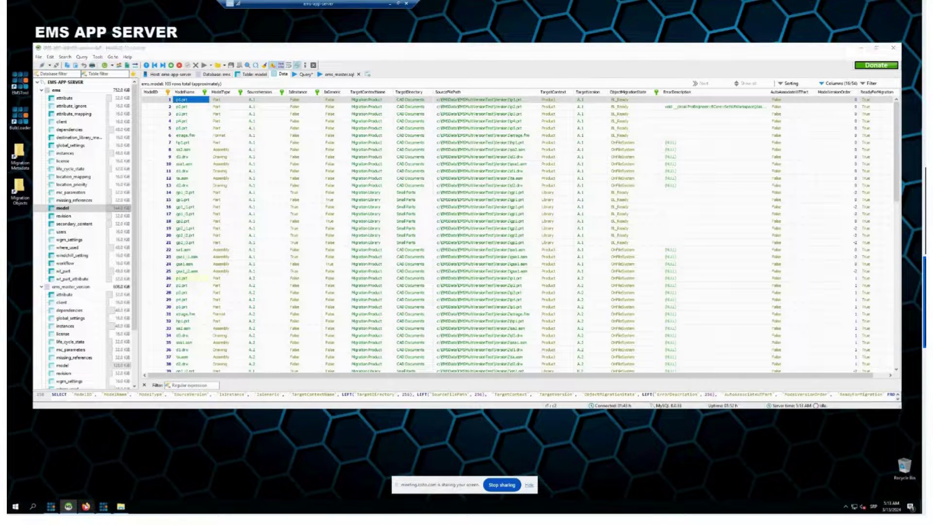
- Switch to Windchill in Firefox and view the Migration Product and Migration Library folders
{"action": "left_click", "coordinate": [86, 507]}
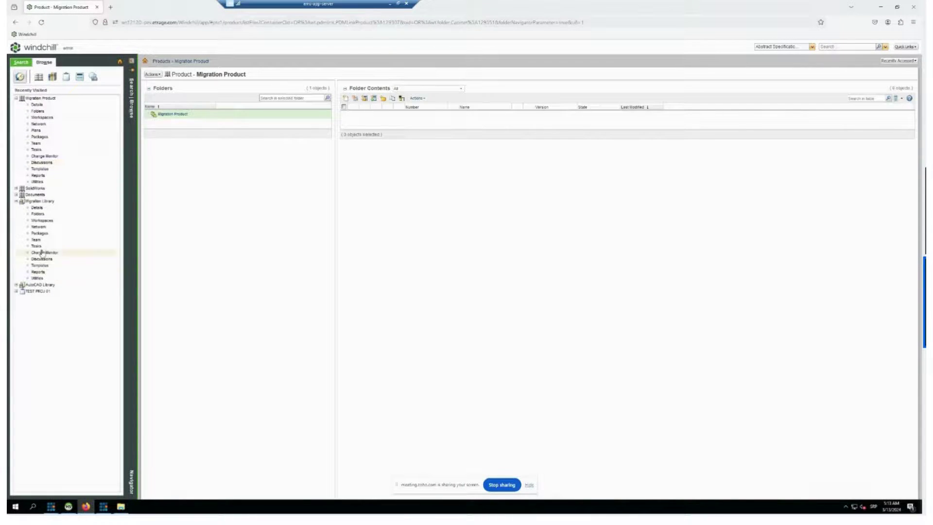
{"action": "left_click", "coordinate": [37, 215]}
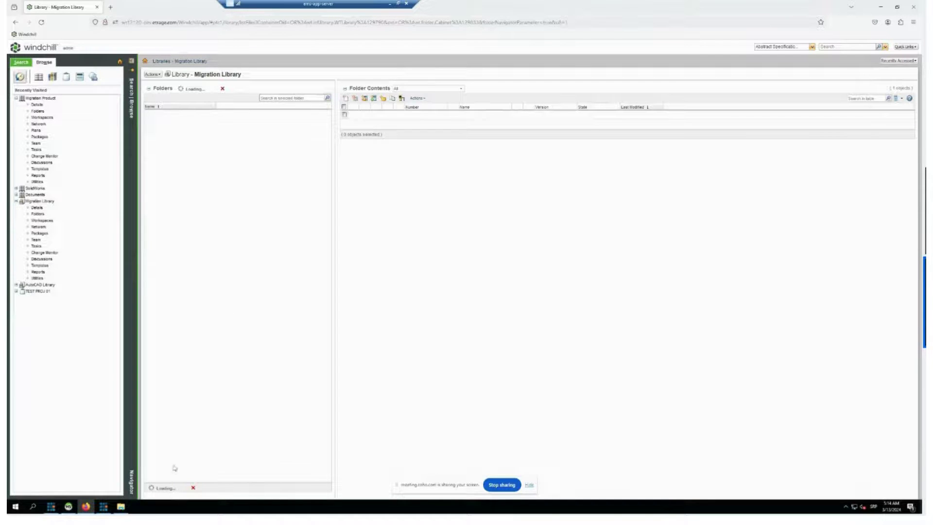
- Switch to EMS Bulk Loader and start processing the Creo documents with multiple models checked in as a group
{"action": "left_click", "coordinate": [104, 507]}
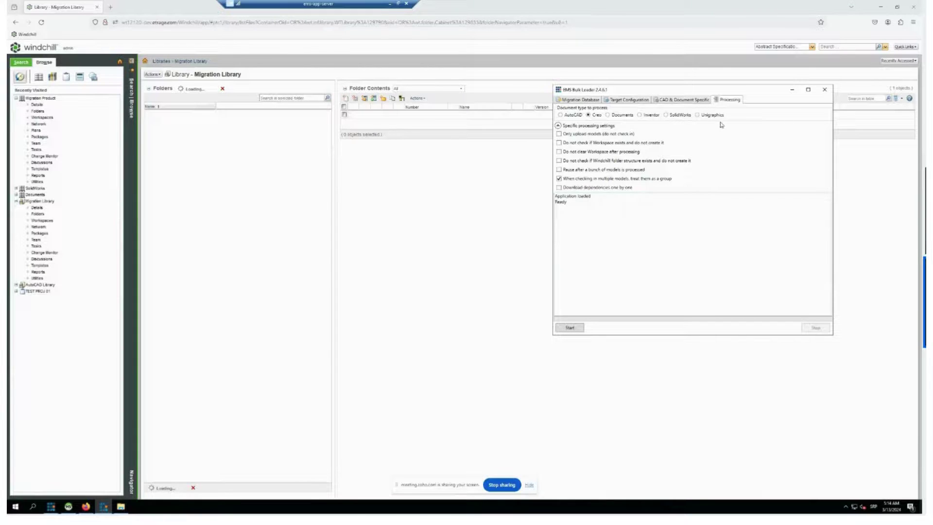
{"action": "left_click", "coordinate": [571, 328]}
{"action": "left_click", "coordinate": [479, 278]}
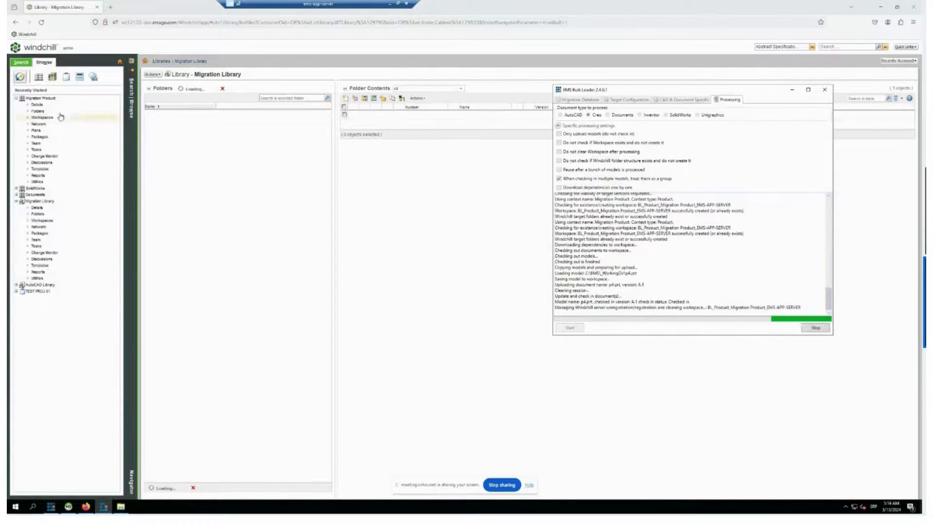
- In Windchill, open the Migration Product's CAD Documents folder and view the details of p5.prt
{"action": "left_click", "coordinate": [37, 112]}
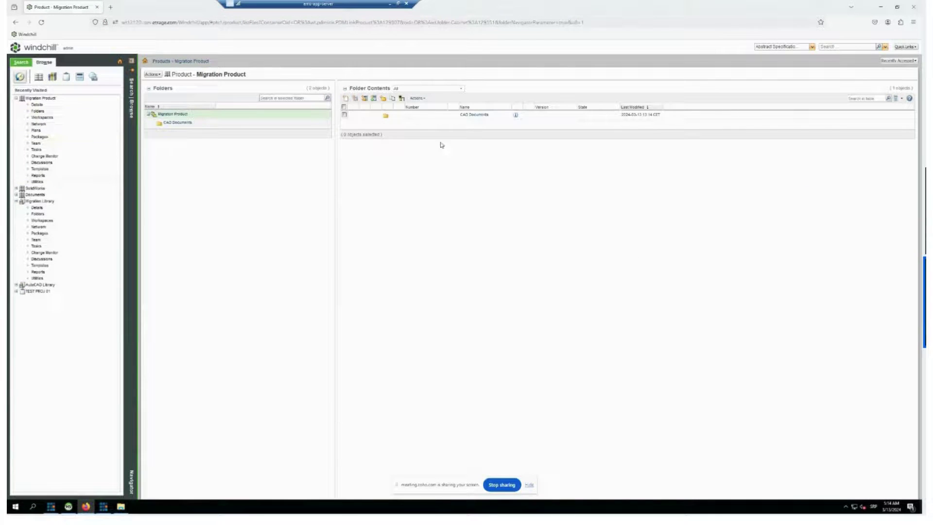
{"action": "left_click", "coordinate": [472, 116]}
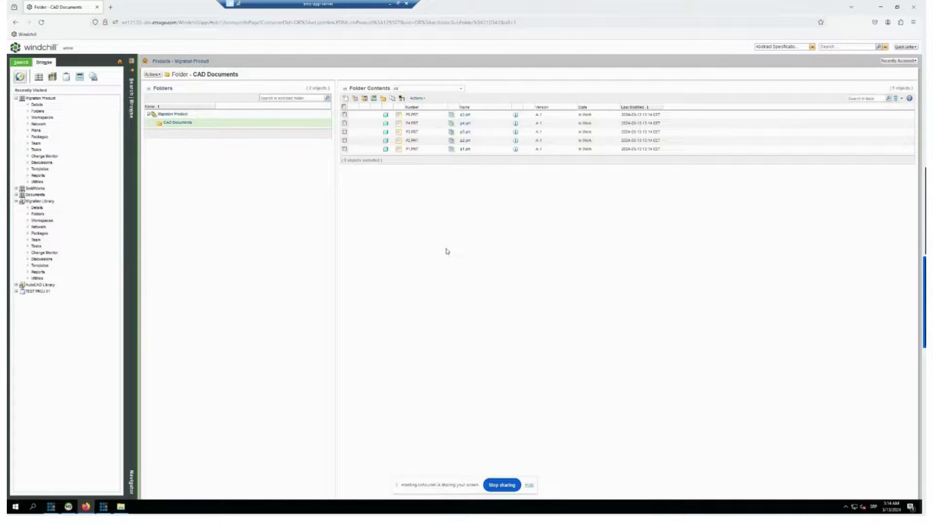
{"action": "left_click", "coordinate": [516, 116]}
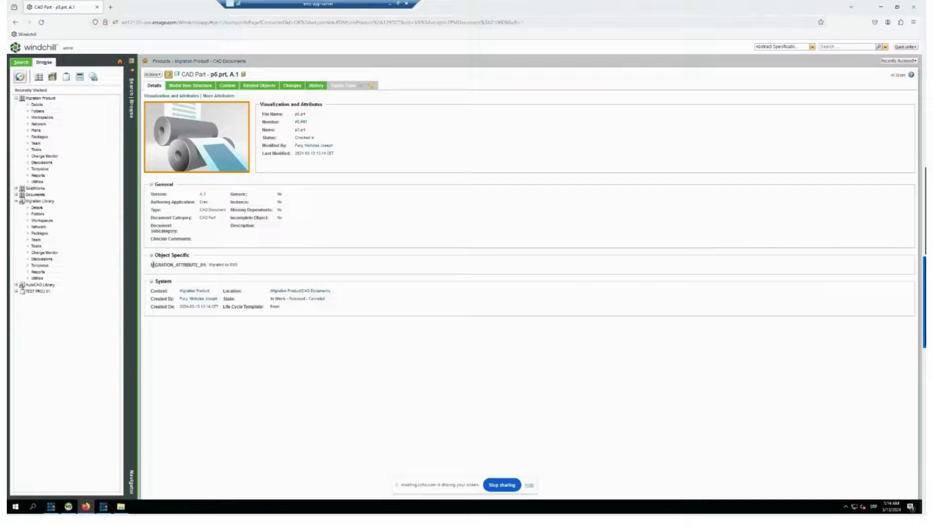
- Highlight the MIGRATION_ATTRIBUTE_01 name and value among the part's object-specific attributes
{"action": "left_click_drag", "start_coordinate": [151, 265], "coordinate": [208, 265]}
{"action": "left_click", "coordinate": [247, 268]}
{"action": "left_click", "coordinate": [242, 266]}
{"action": "left_click", "coordinate": [199, 265]}
{"action": "left_click", "coordinate": [282, 264]}
- Switch to HeidiSQL and review the data of the ems database's attribute and model tables
{"action": "left_click", "coordinate": [68, 506]}
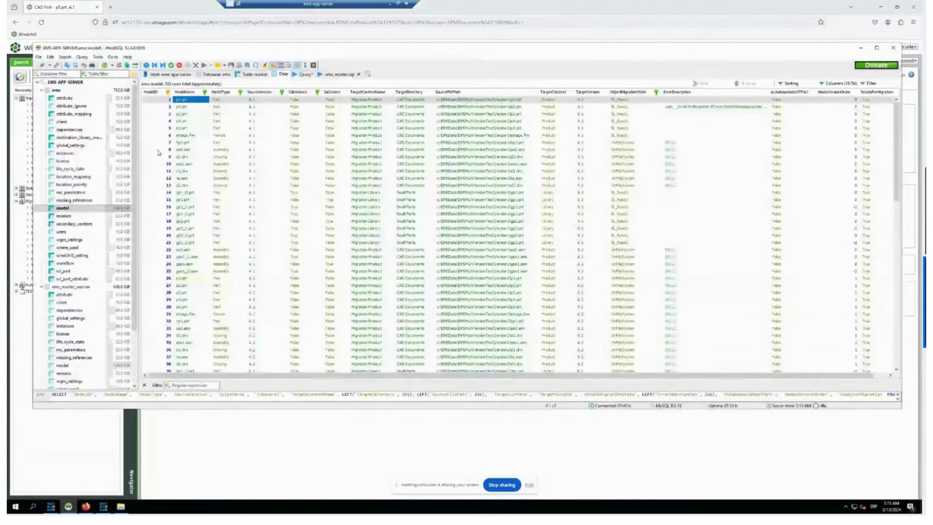
{"action": "left_click", "coordinate": [65, 99]}
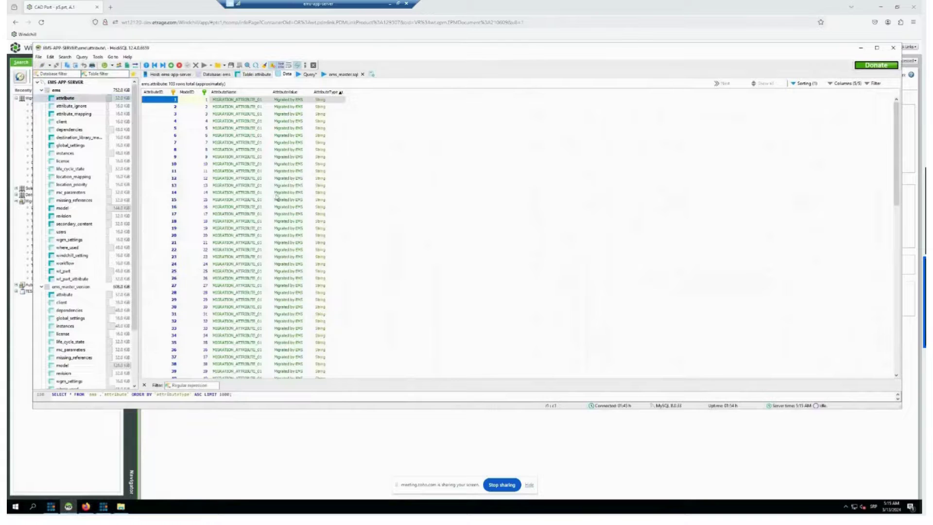
{"action": "left_click", "coordinate": [63, 208]}
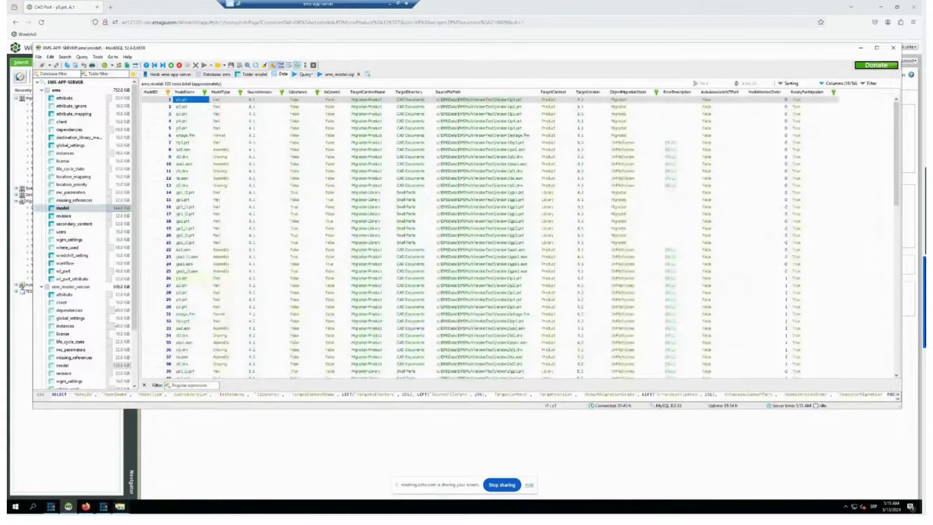
- Check the processing log in EMS Bulk Loader and compare it with the migration states in HeidiSQL's model table
{"action": "left_click", "coordinate": [104, 506]}
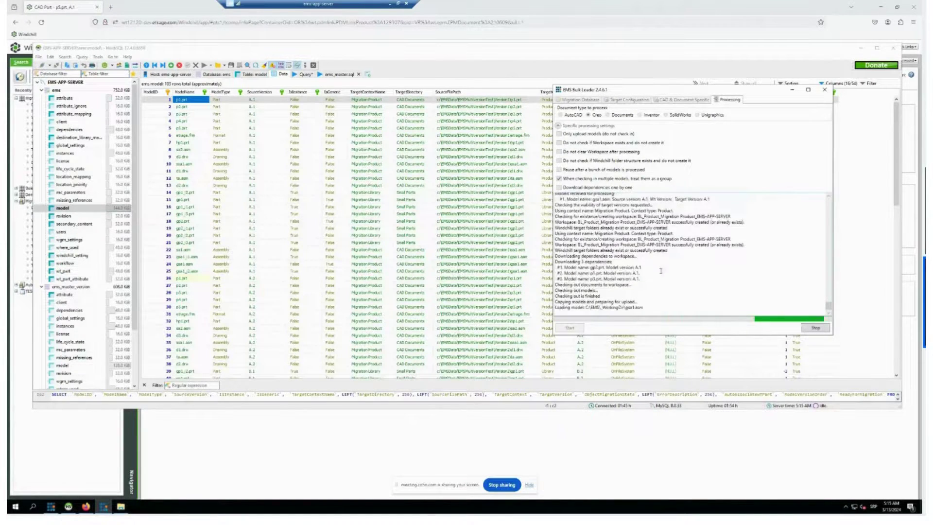
{"action": "left_click", "coordinate": [426, 86]}
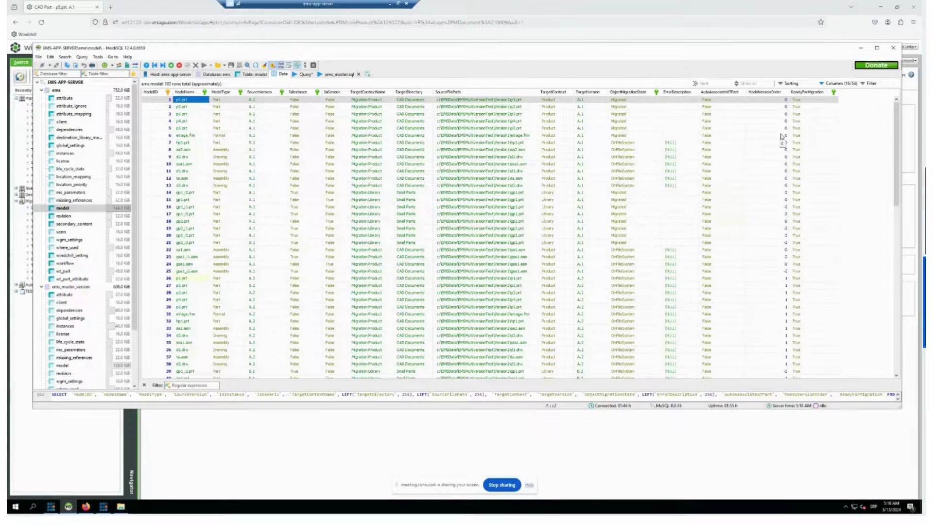
{"action": "left_click", "coordinate": [104, 507]}
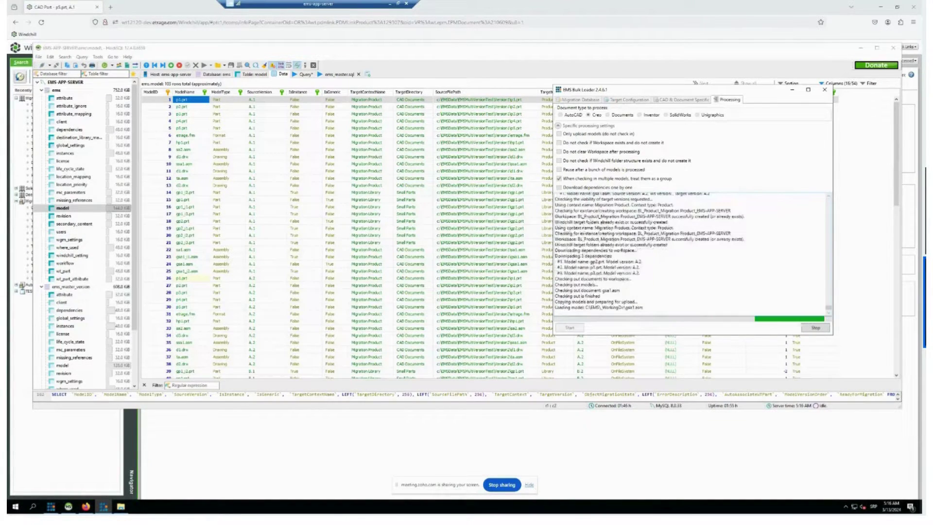
- Switch to Windchill and view the contents of the Migration Library's Small Parts folder
{"action": "left_click", "coordinate": [85, 508]}
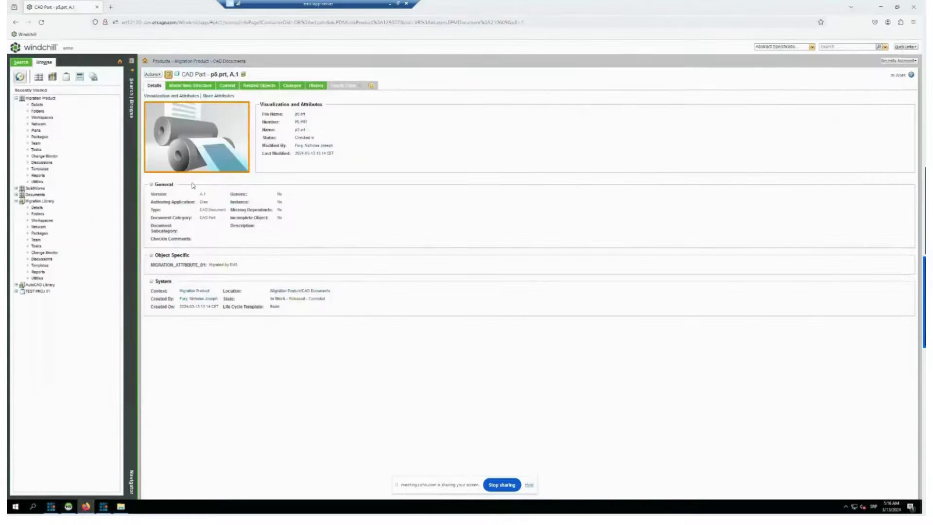
{"action": "left_click", "coordinate": [38, 215]}
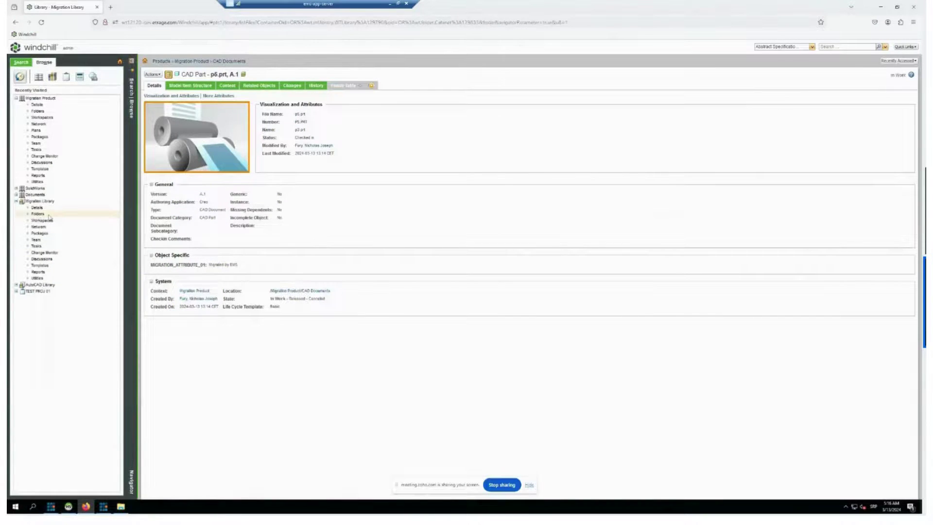
{"action": "left_click", "coordinate": [470, 117]}
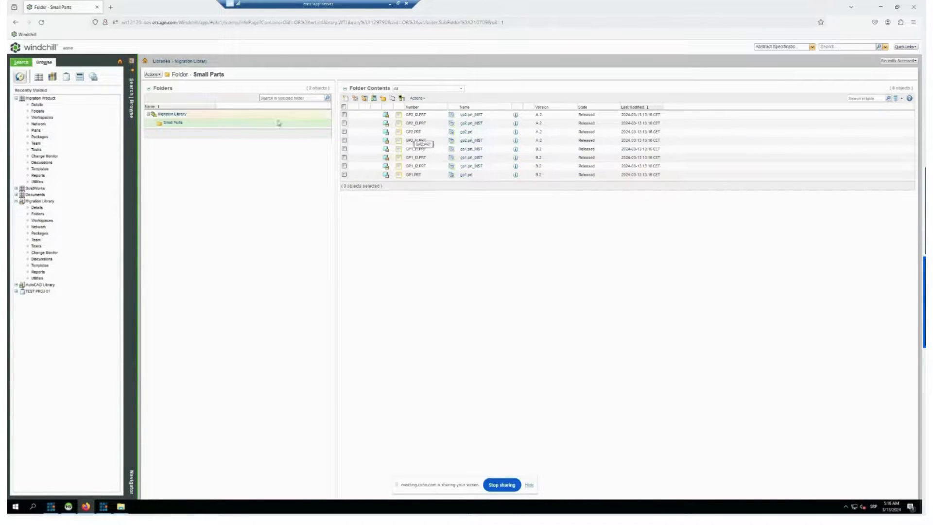
- Open the ssa1.asm assembly from the Migration Product's CAD Documents folder and view its details and structure
{"action": "left_click", "coordinate": [38, 112]}
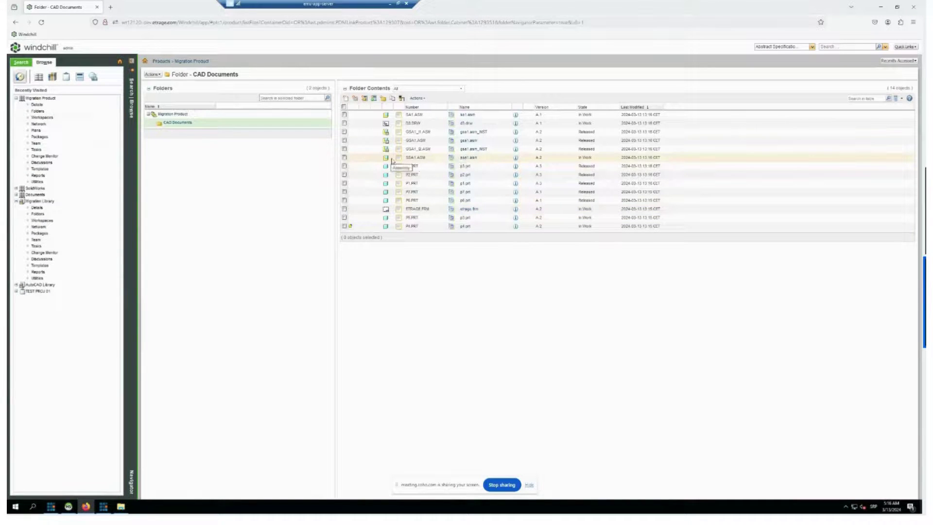
{"action": "left_click", "coordinate": [516, 160]}
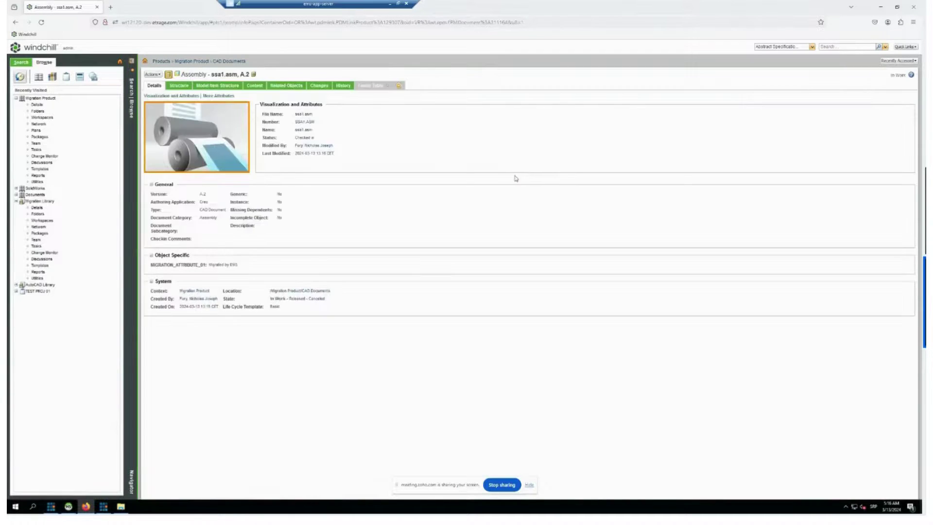
{"action": "left_click", "coordinate": [177, 86]}
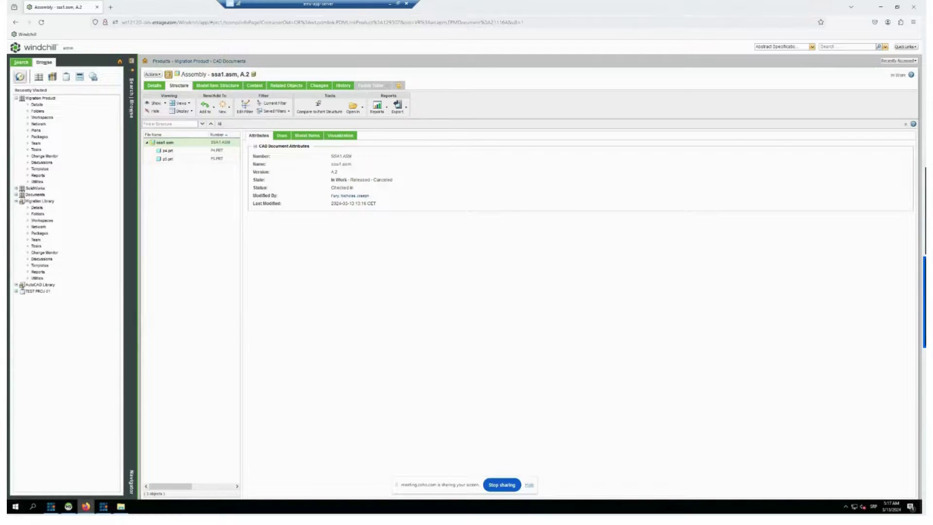
- Check the processing log in EMS Bulk Loader and sort HeidiSQL's model table by ObjectMigrationState
{"action": "mouse_move", "coordinate": [102, 510]}
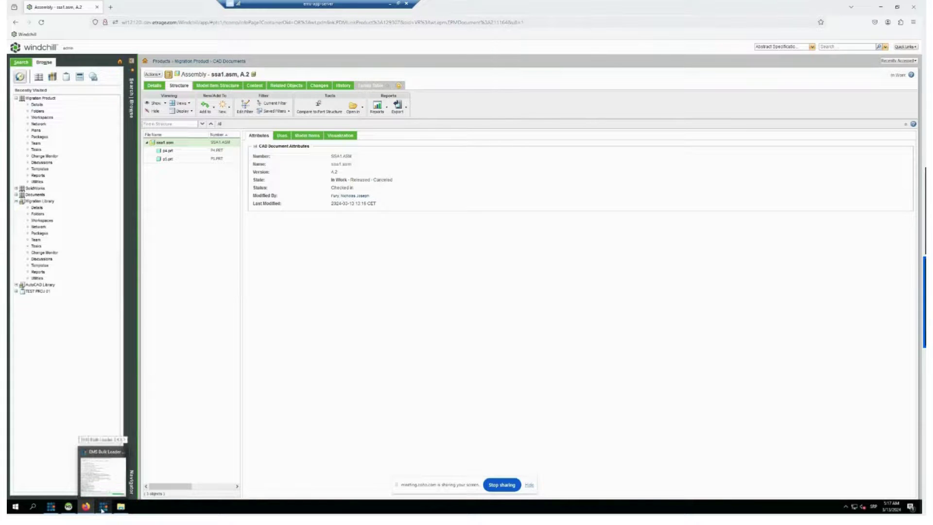
{"action": "left_click", "coordinate": [103, 508]}
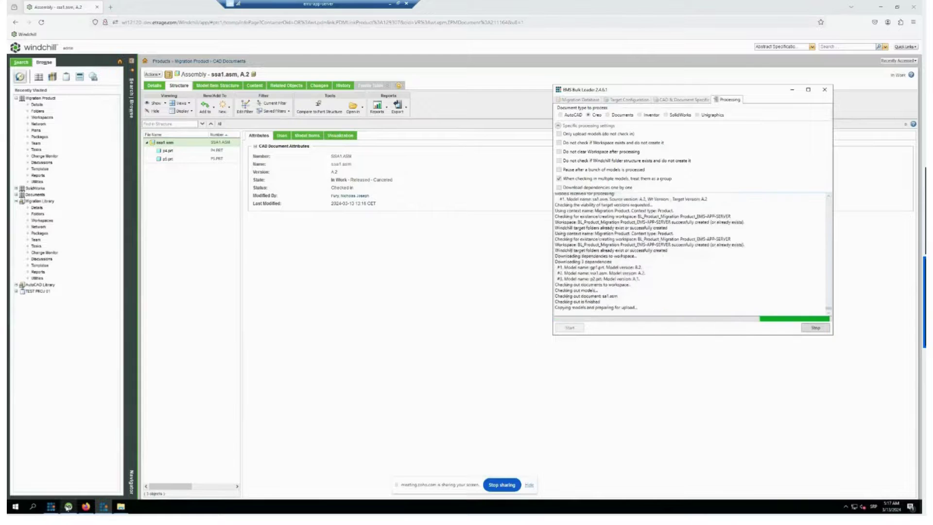
{"action": "mouse_move", "coordinate": [69, 507]}
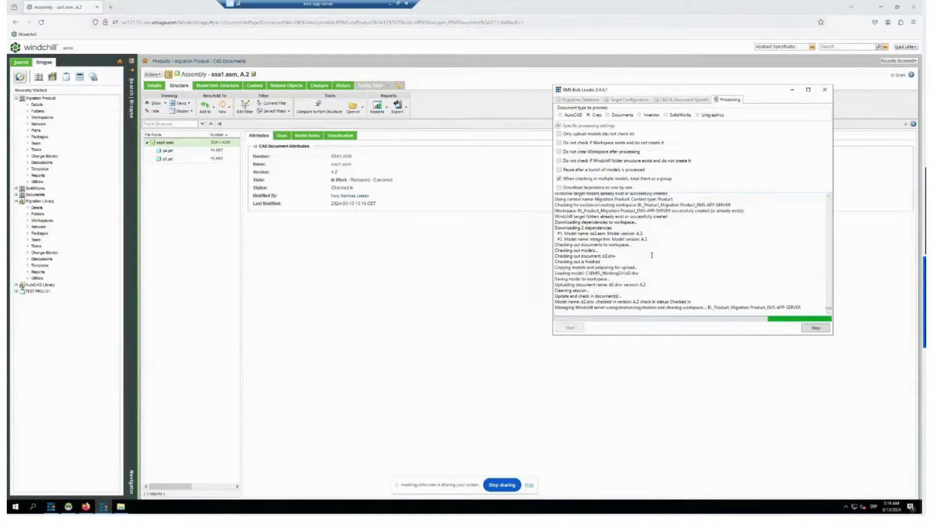
{"action": "left_click", "coordinate": [68, 507]}
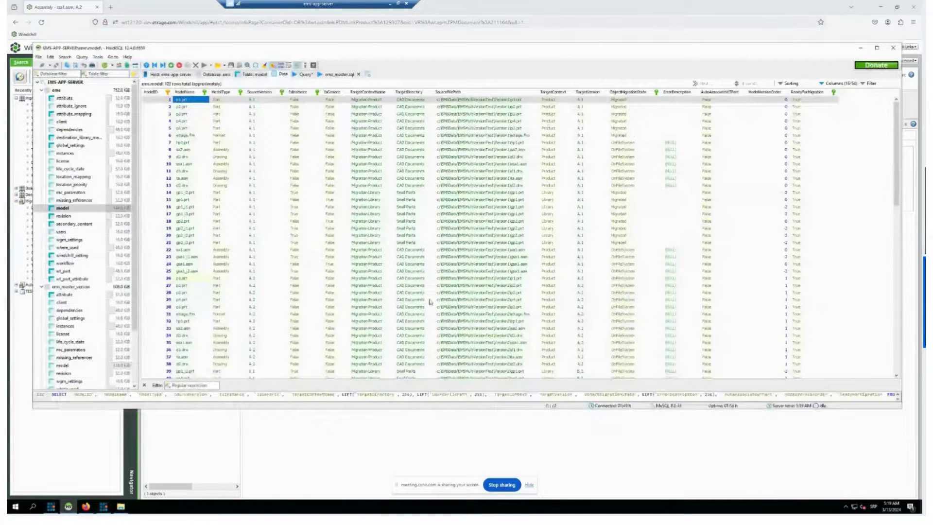
{"action": "scroll", "coordinate": [525, 303], "scroll_direction": "down", "scroll_amount": 10}
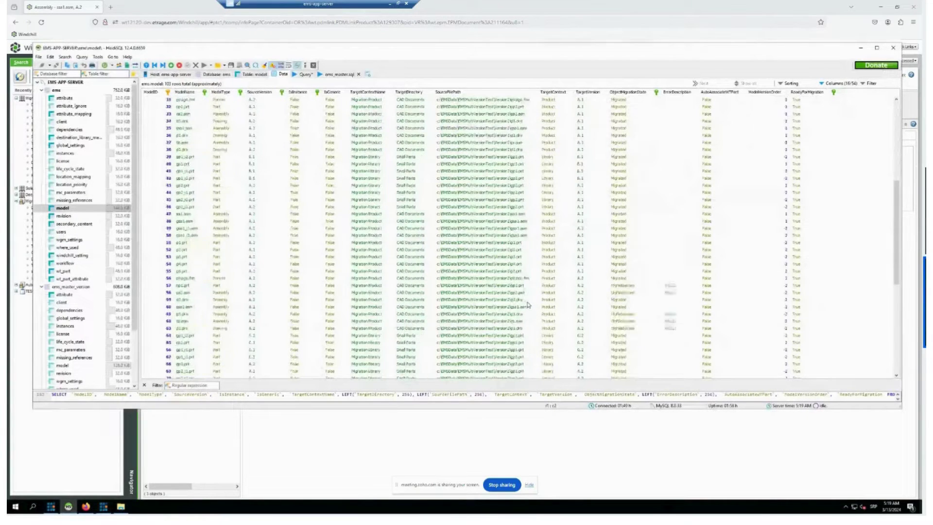
{"action": "scroll", "coordinate": [528, 304], "scroll_direction": "down", "scroll_amount": 6}
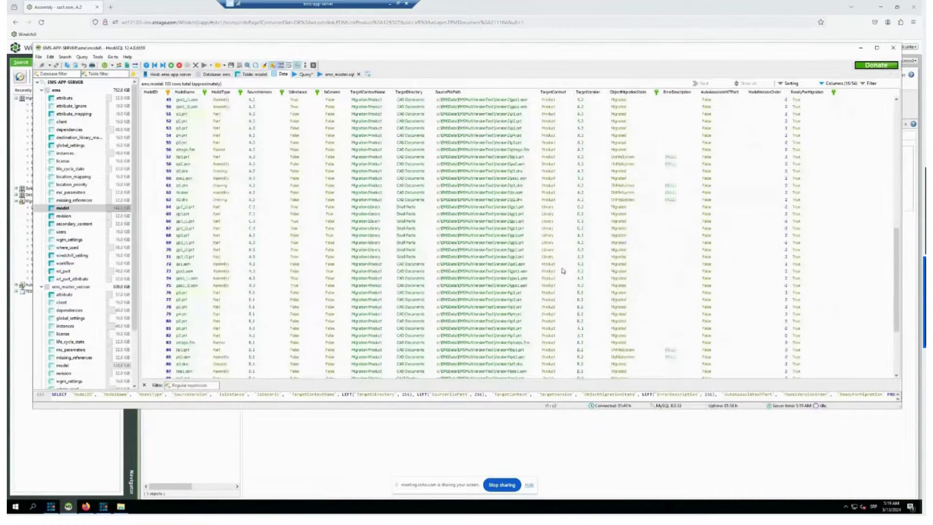
{"action": "left_click", "coordinate": [627, 91]}
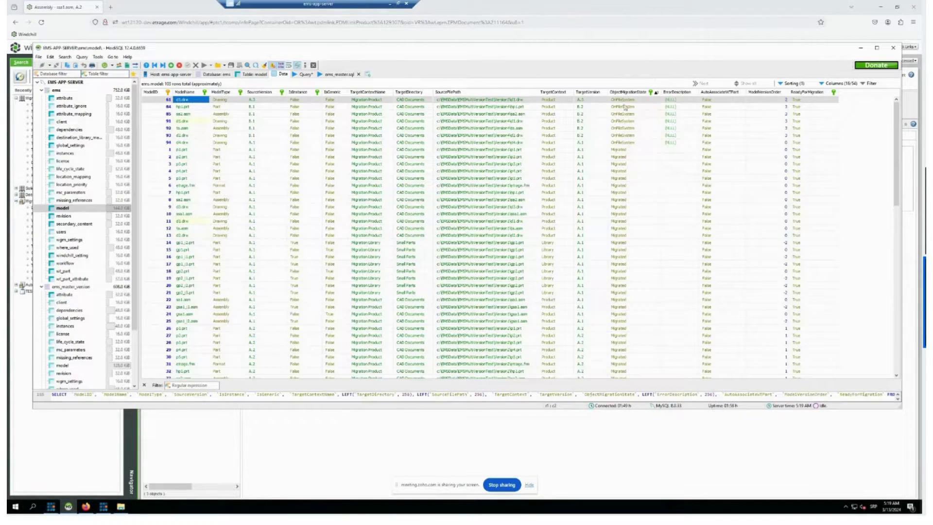
- Check EMS Bulk Loader's log for the end of the migration and review the migration state of all model table rows in HeidiSQL
{"action": "mouse_move", "coordinate": [103, 510]}
{"action": "left_click", "coordinate": [103, 506]}
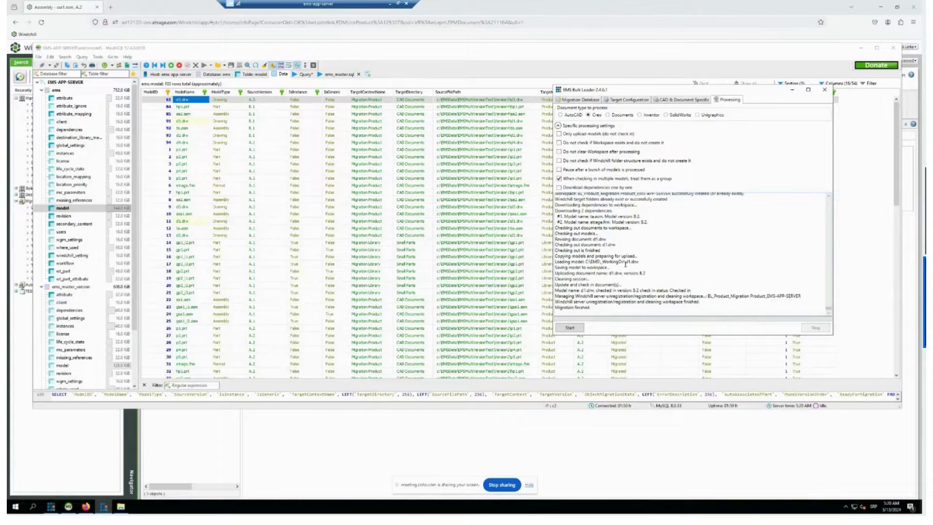
{"action": "left_click", "coordinate": [530, 89]}
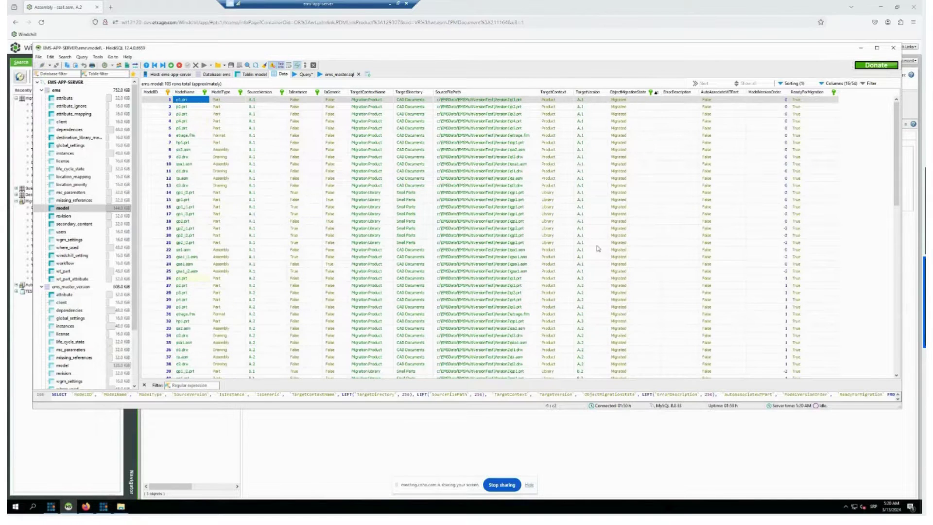
{"action": "scroll", "coordinate": [632, 333], "scroll_direction": "down", "scroll_amount": 20}
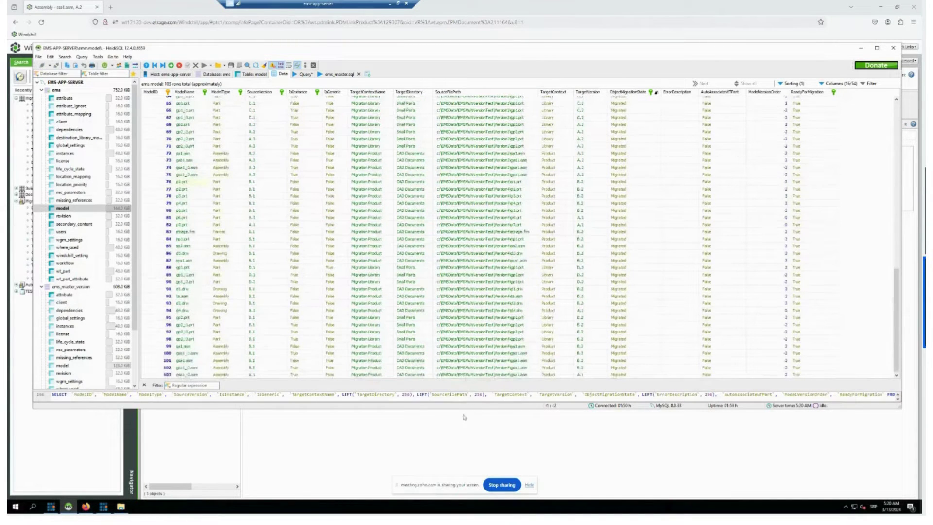
- Return to Windchill and open the ta.asm assembly from the Migration Product's CAD Documents folder
{"action": "left_click", "coordinate": [486, 437]}
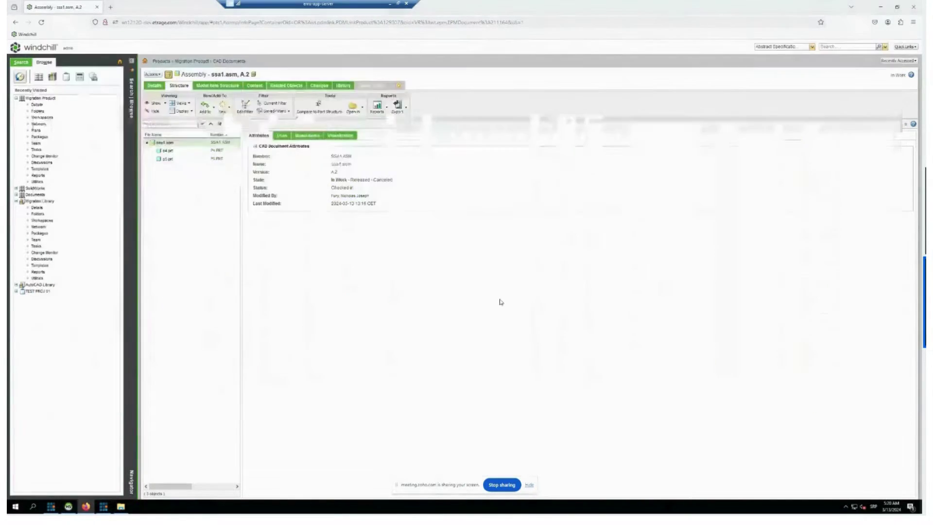
{"action": "left_click", "coordinate": [38, 111]}
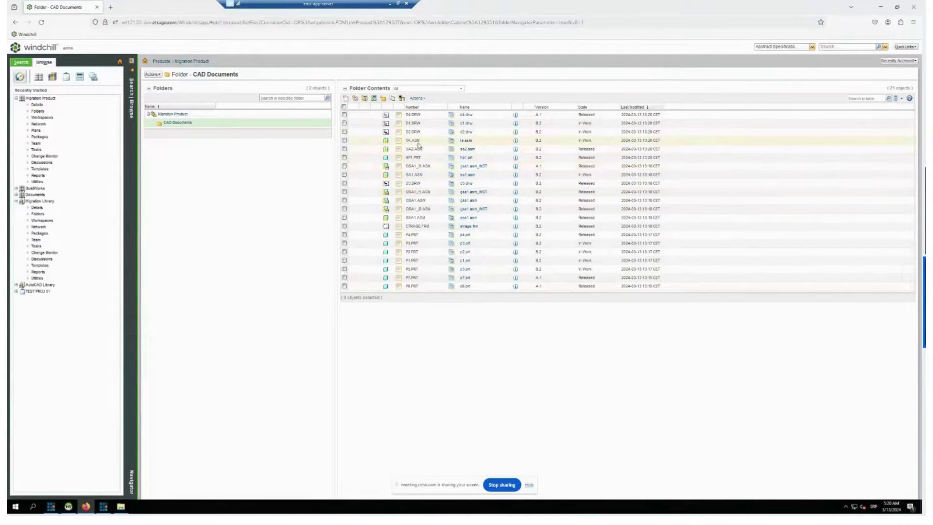
{"action": "left_click", "coordinate": [516, 142]}
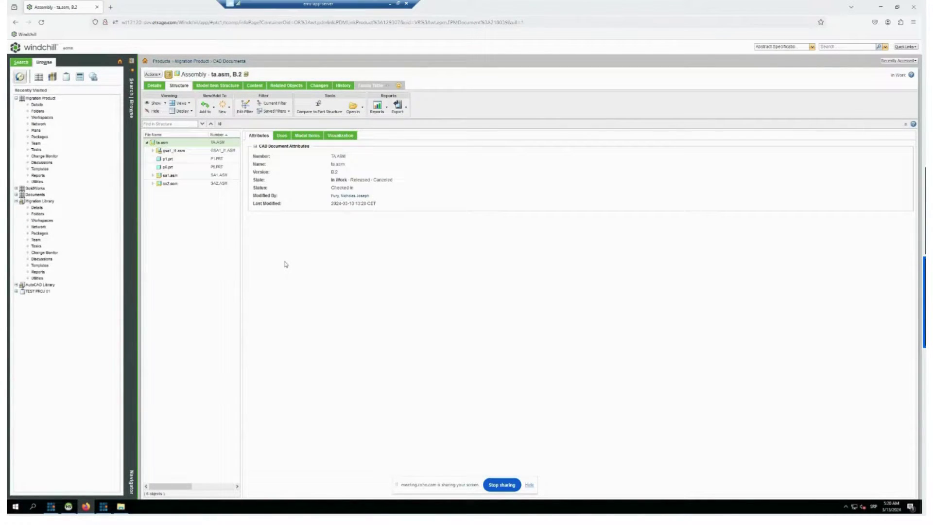
- Expand all subassemblies in the ta.asm structure and view the assembly's version history
{"action": "left_click", "coordinate": [153, 183]}
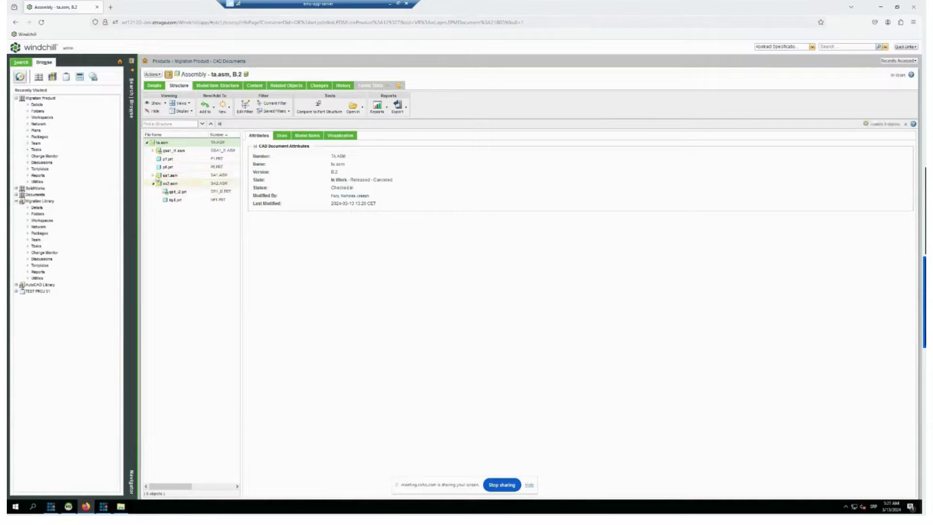
{"action": "left_click", "coordinate": [153, 175]}
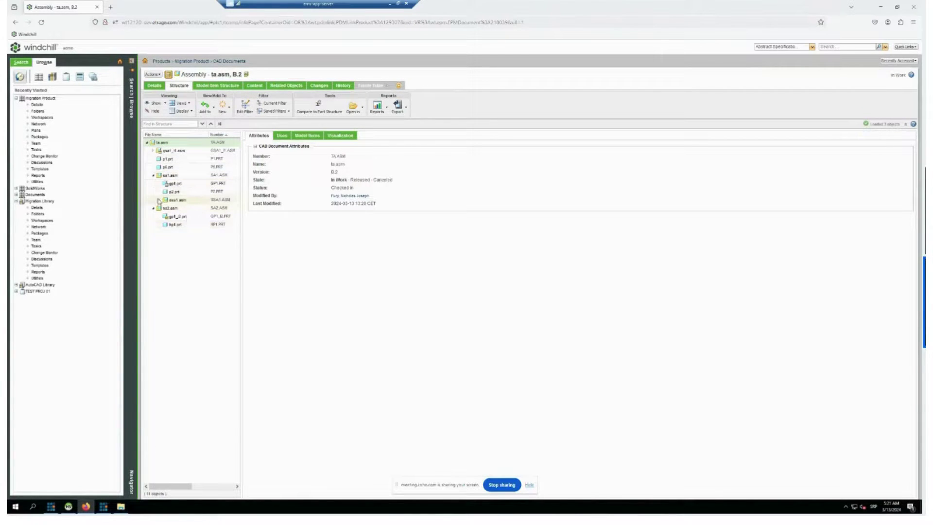
{"action": "left_click", "coordinate": [159, 199]}
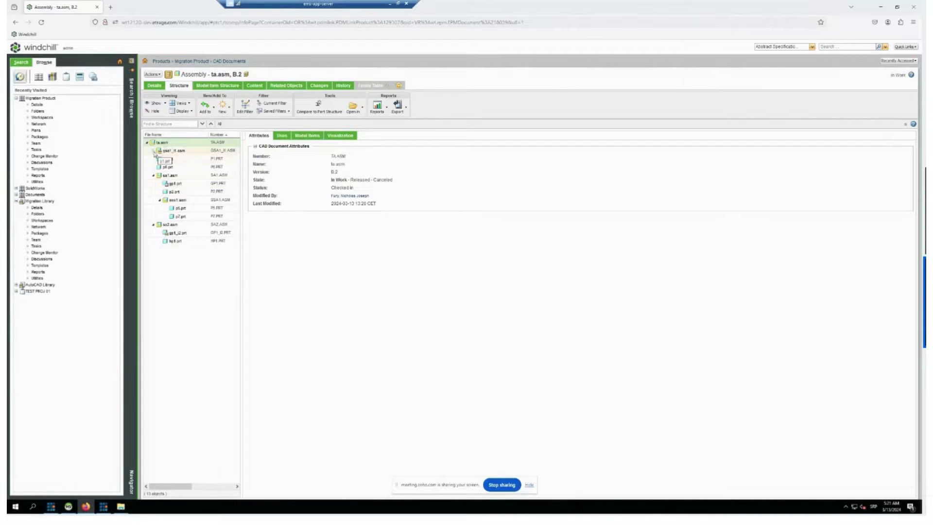
{"action": "left_click", "coordinate": [153, 151]}
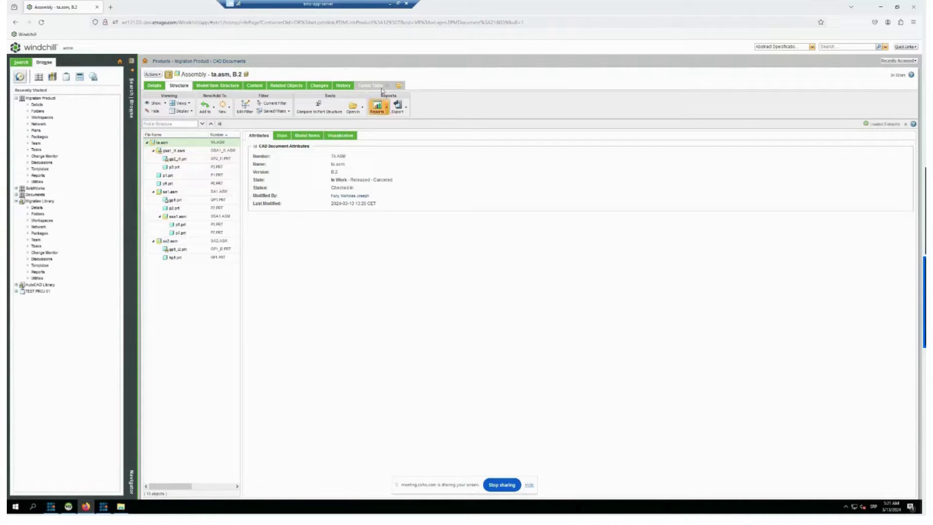
{"action": "left_click", "coordinate": [344, 86]}
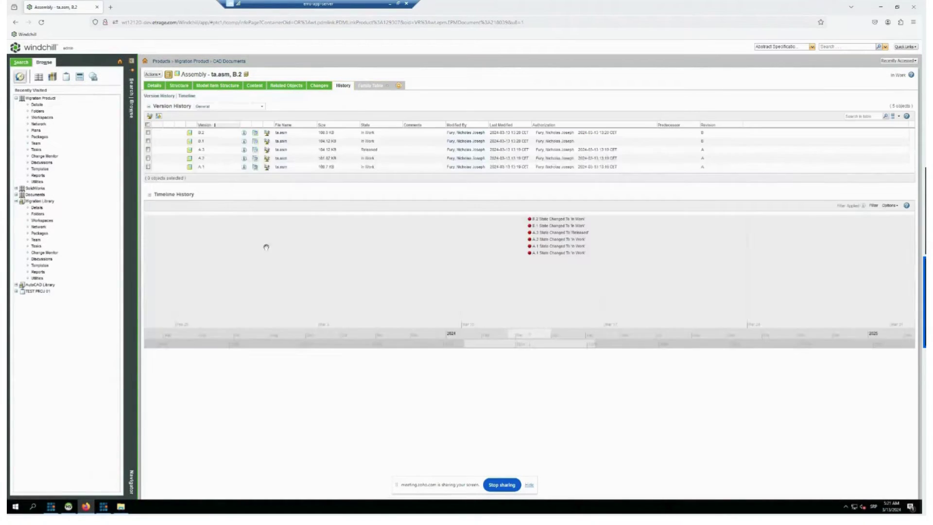